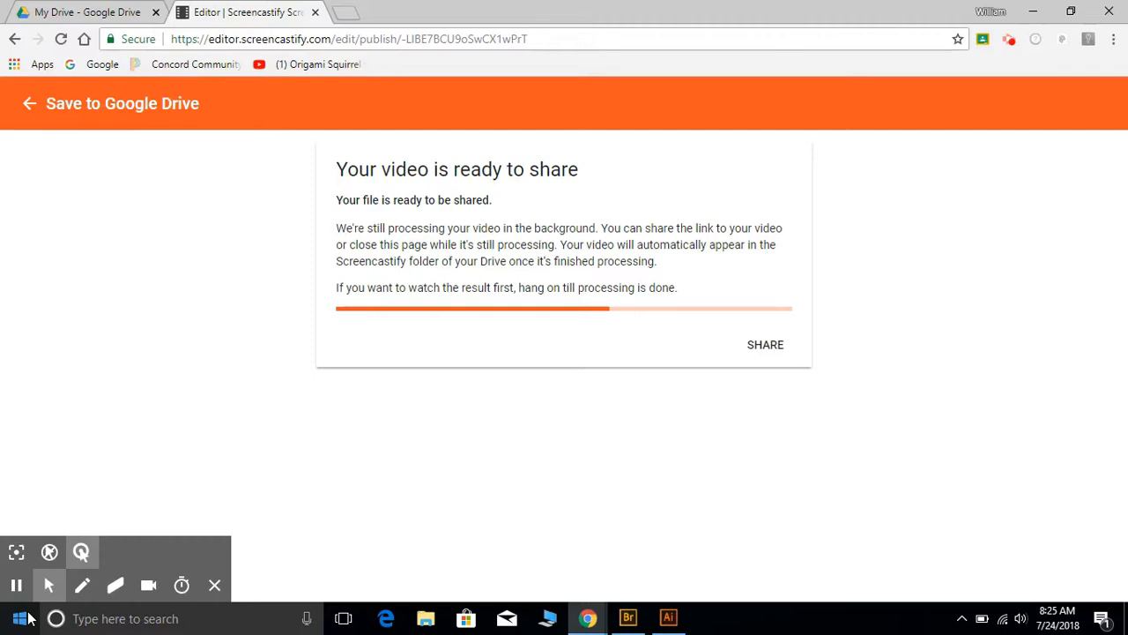
Launch Adobe Illustrator CC 2017 and collapse the open Libraries panel to clear the workspace.
left_click(20, 619)
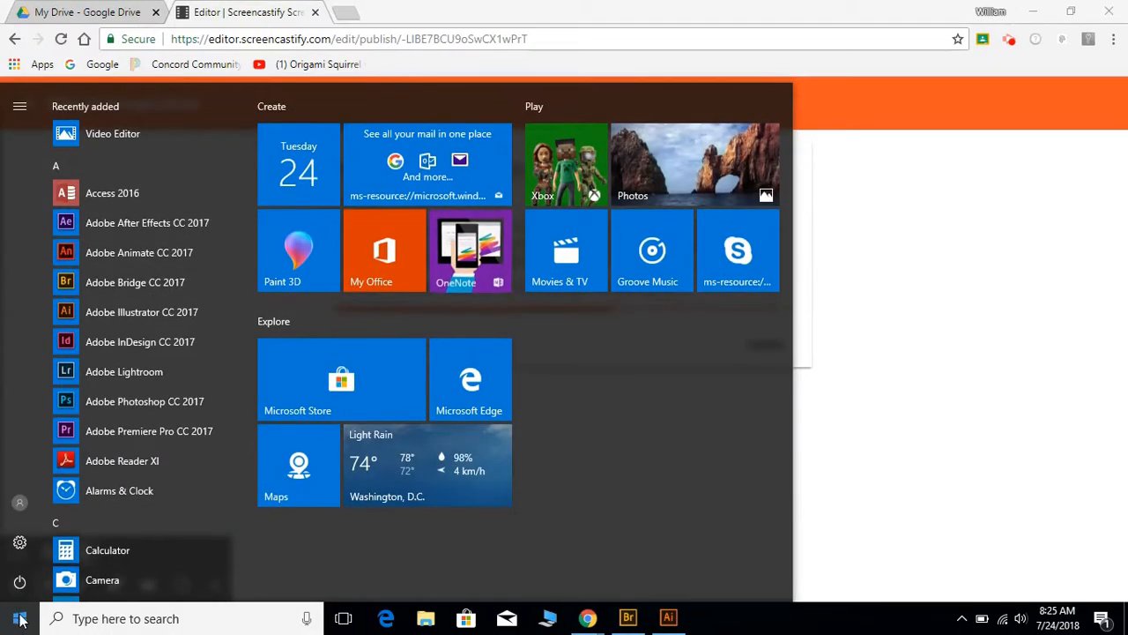
left_click(126, 315)
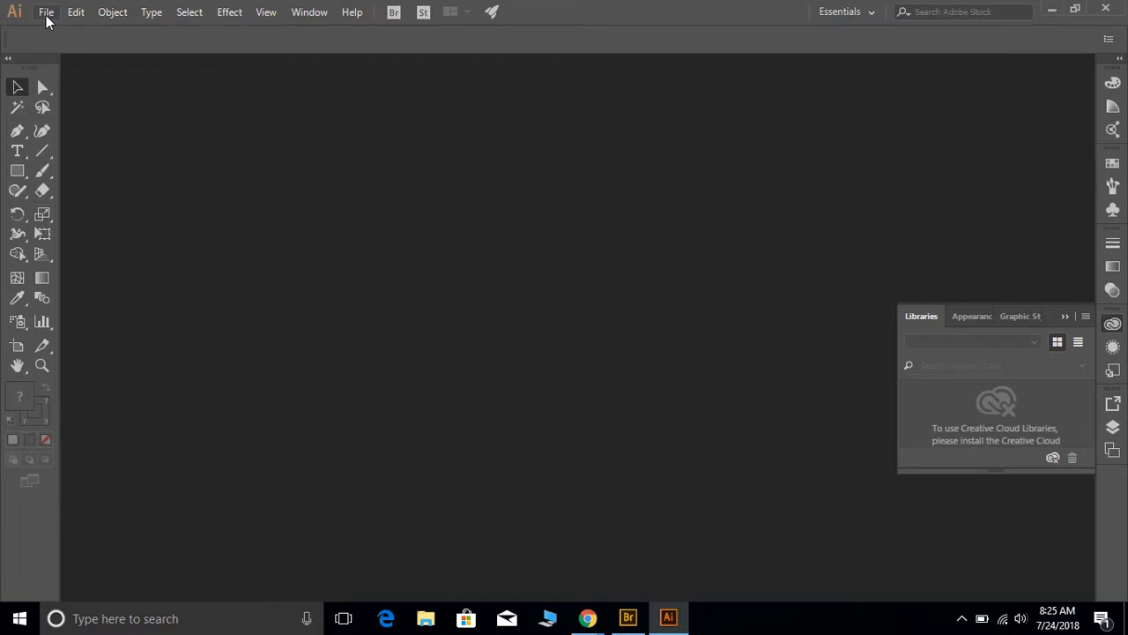
left_click(1064, 316)
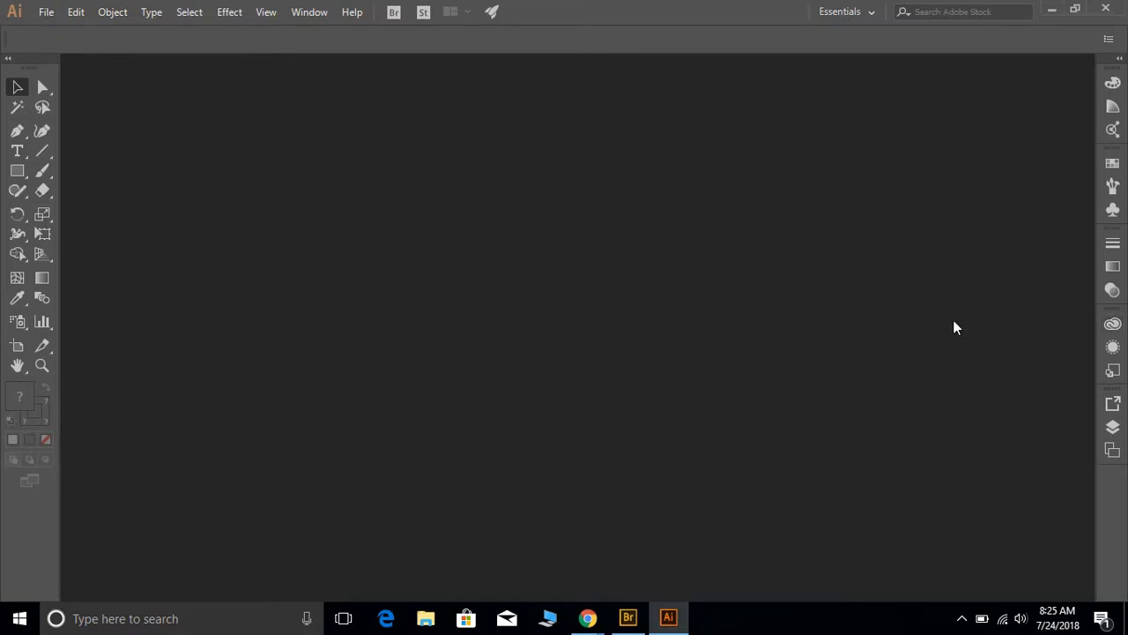
Open the birds1 image from the birds eye folder inside Pictures.
left_click(46, 16)
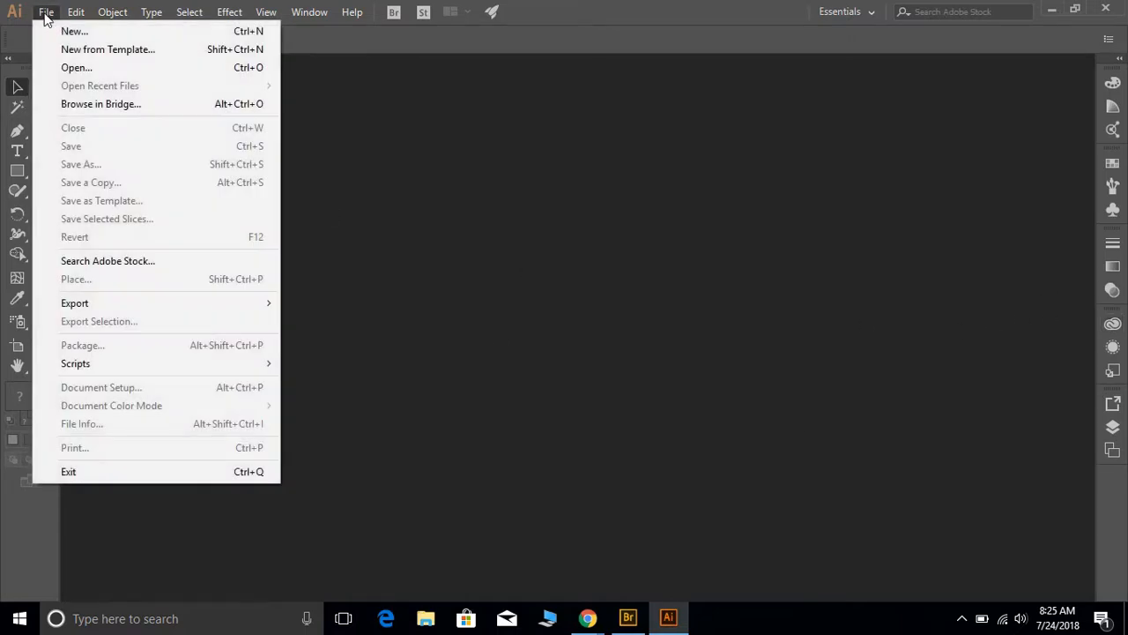
left_click(82, 68)
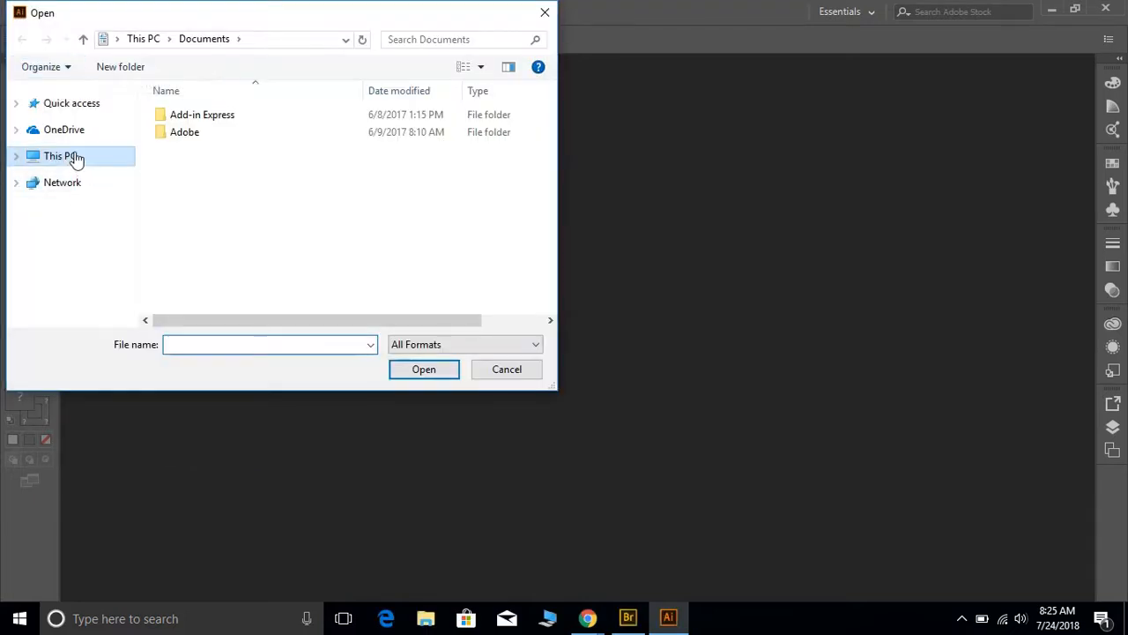
left_click(76, 157)
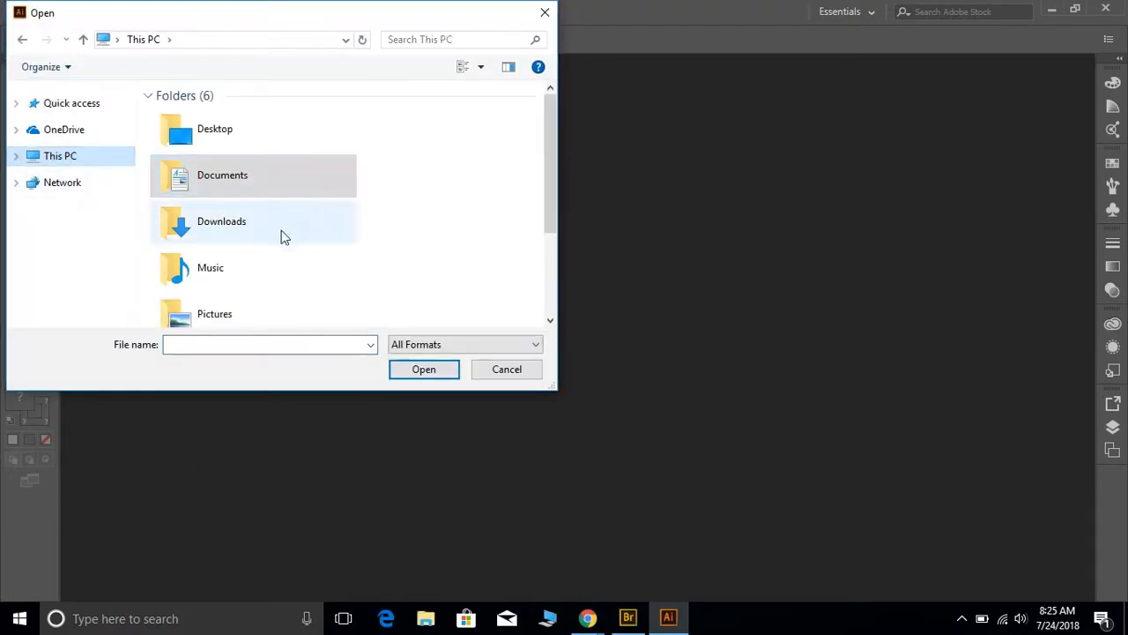
double_click(232, 315)
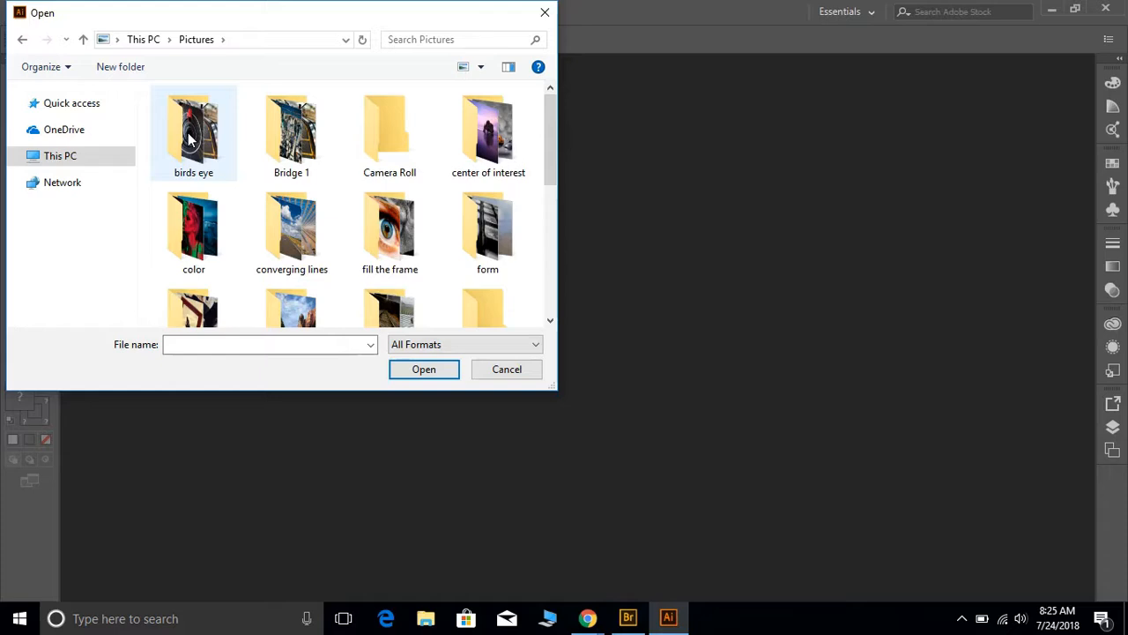
double_click(300, 237)
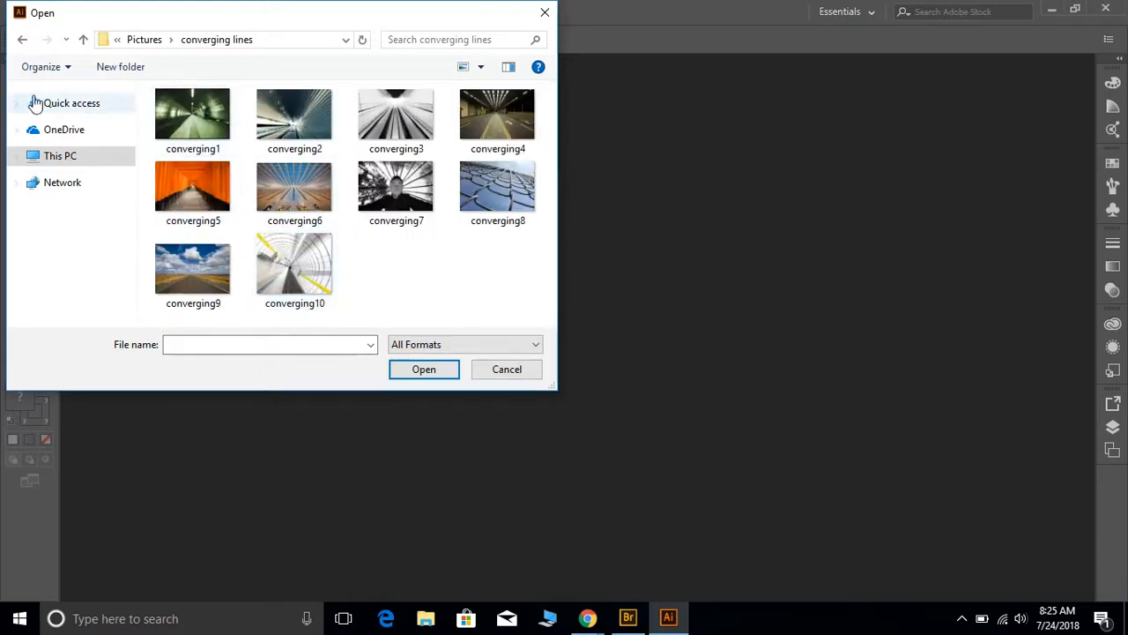
left_click(24, 39)
double_click(190, 141)
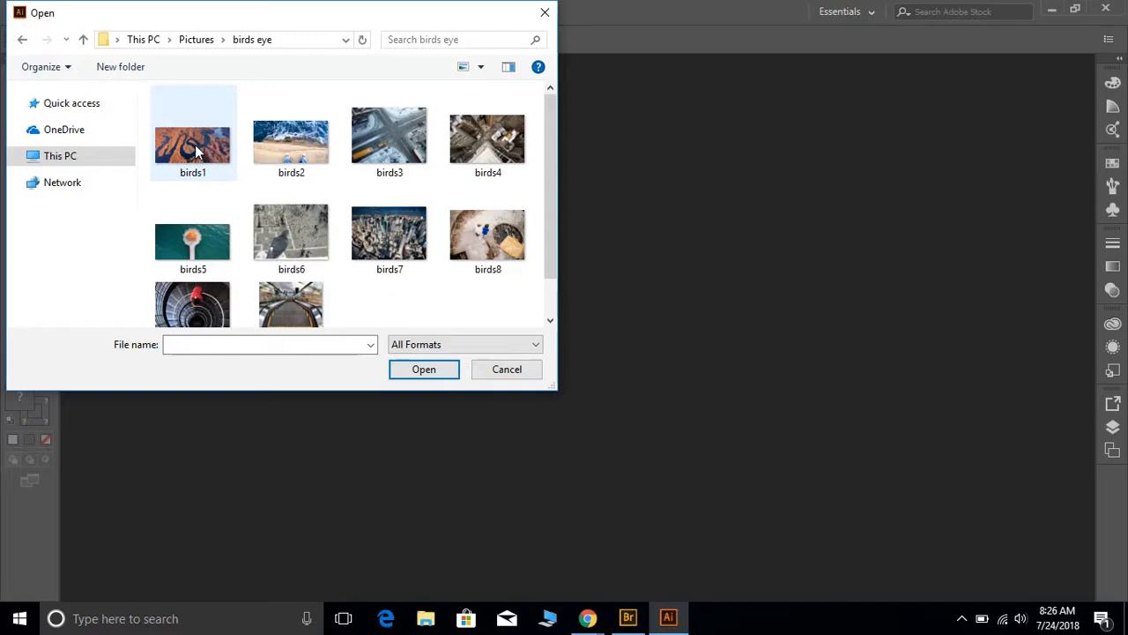
double_click(195, 149)
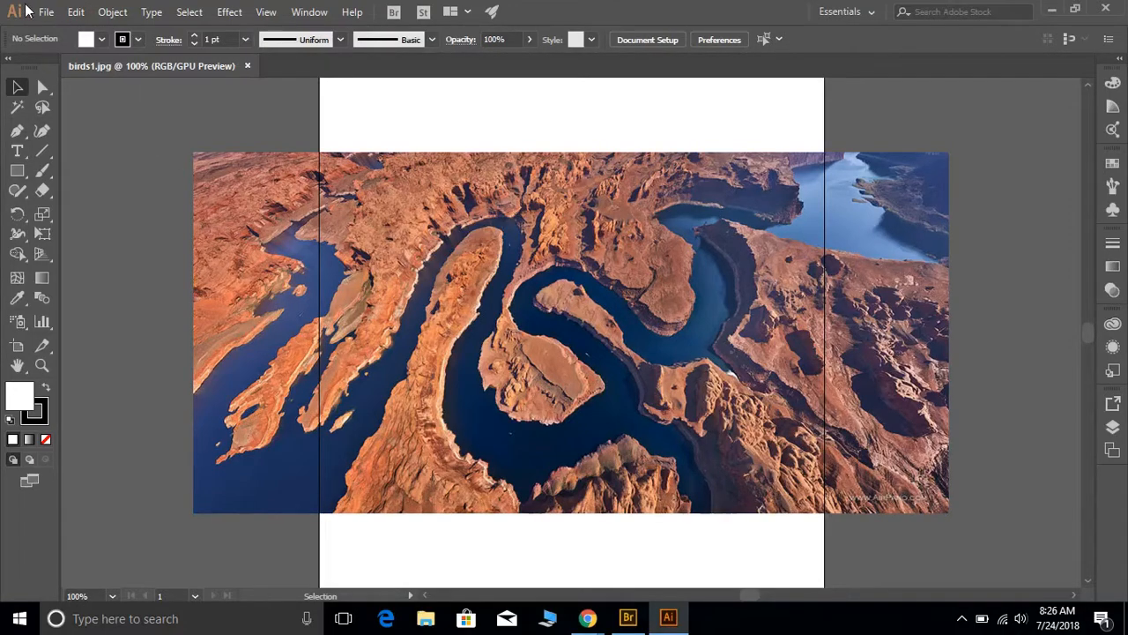
Resize Artboard 1 to match the photo's edges on all four sides, about 915 x 437 pt, and leave artboard editing.
left_click(51, 15)
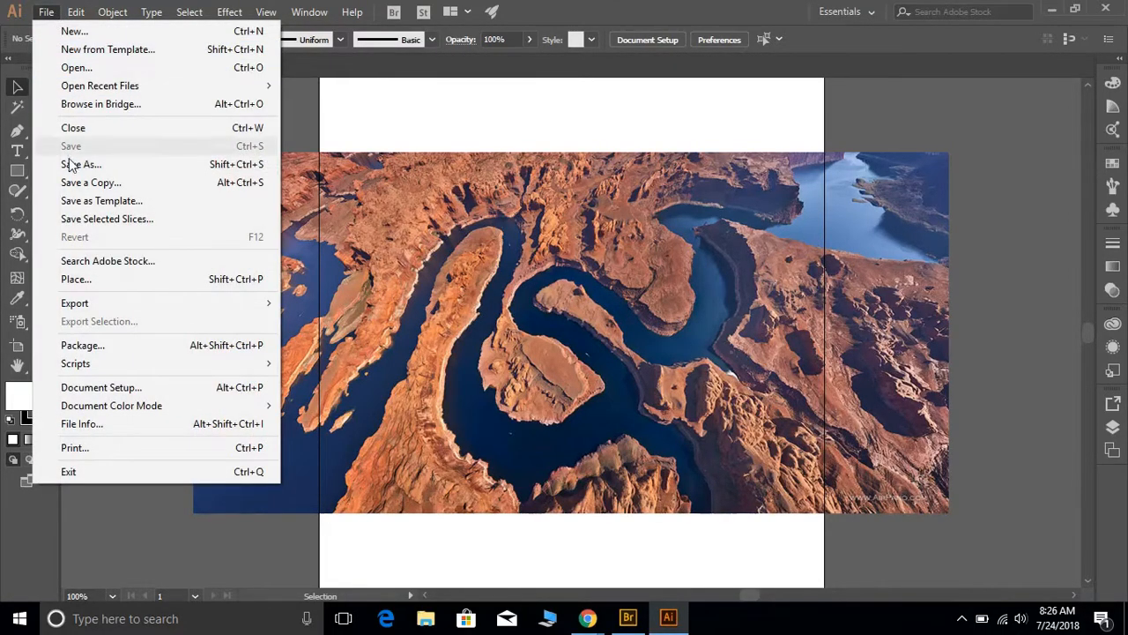
left_click(124, 387)
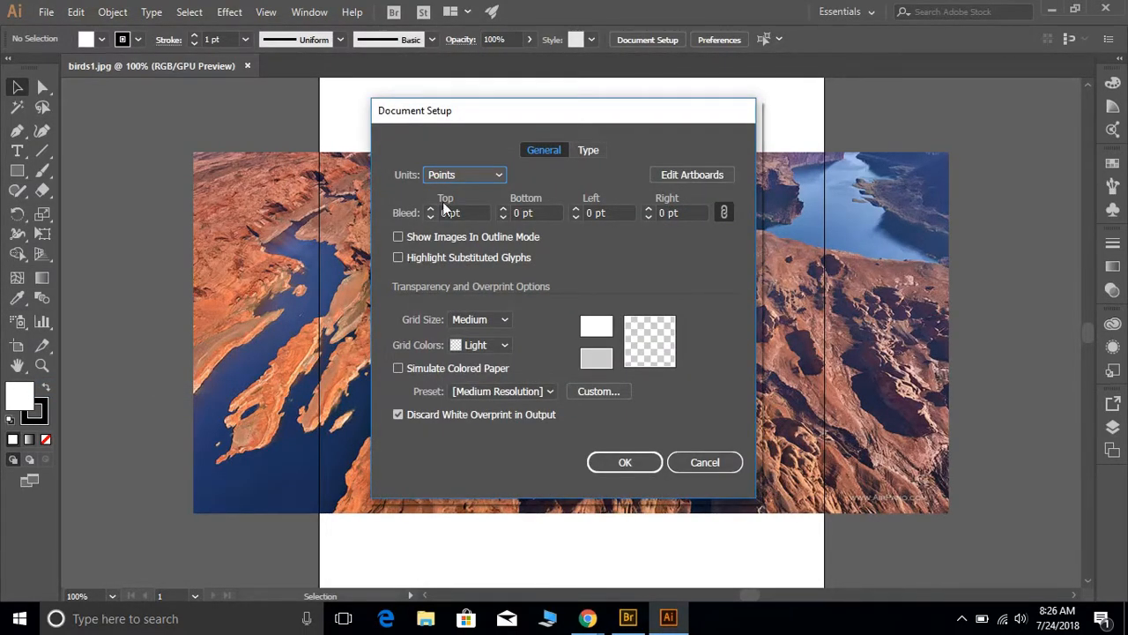
left_click(681, 174)
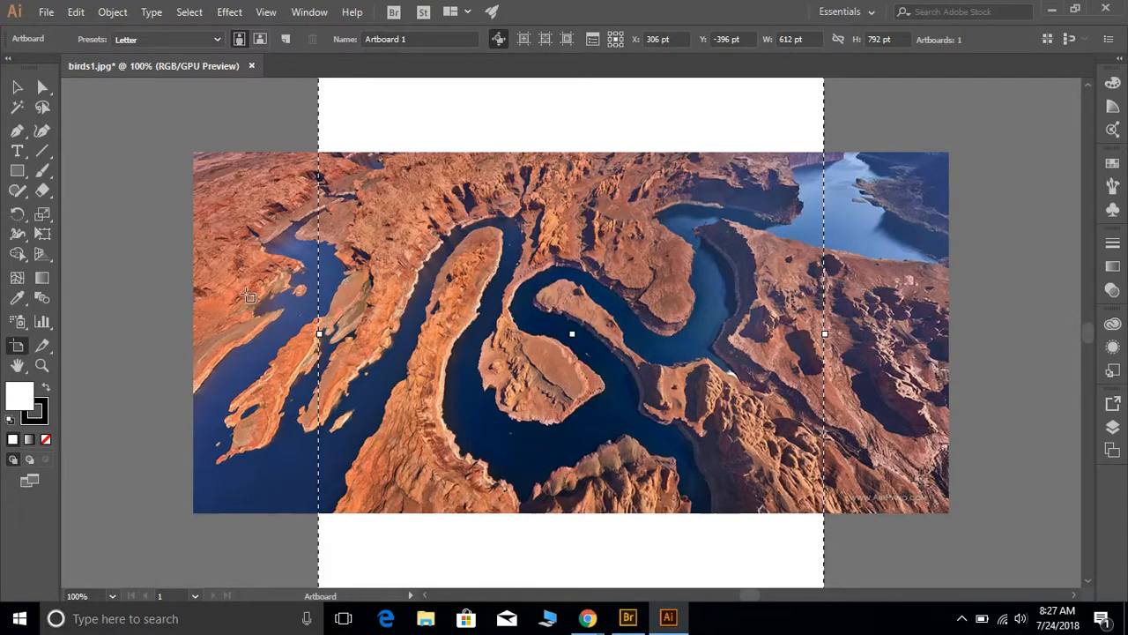
key("ctrl+minus")
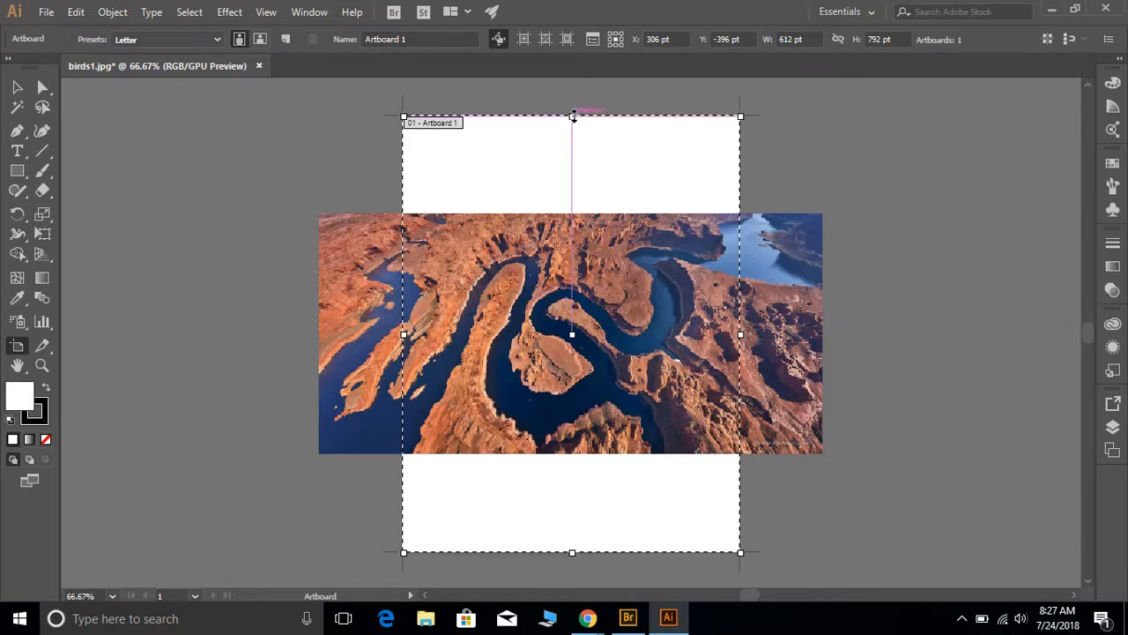
left_click_drag(573, 115, 572, 215)
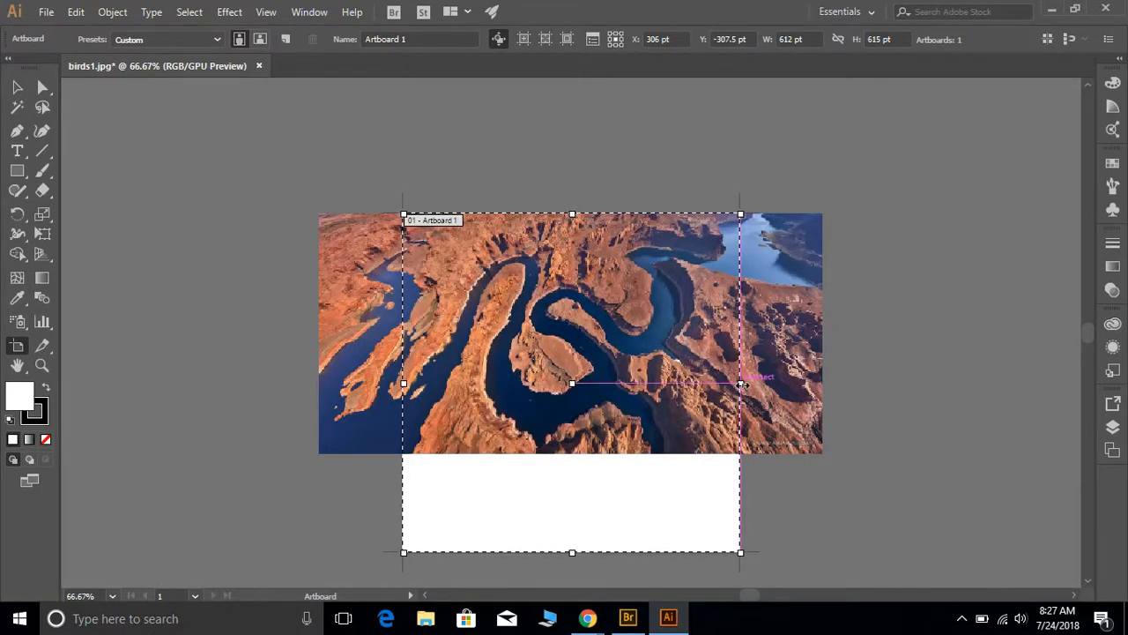
left_click_drag(742, 385, 823, 385)
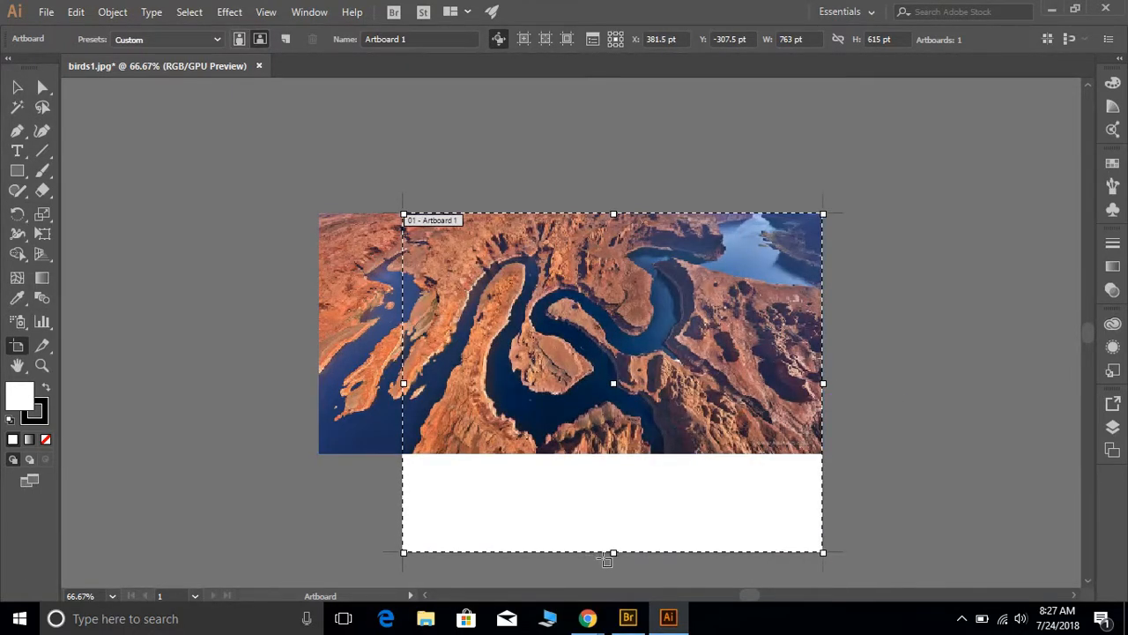
left_click_drag(614, 553, 613, 454)
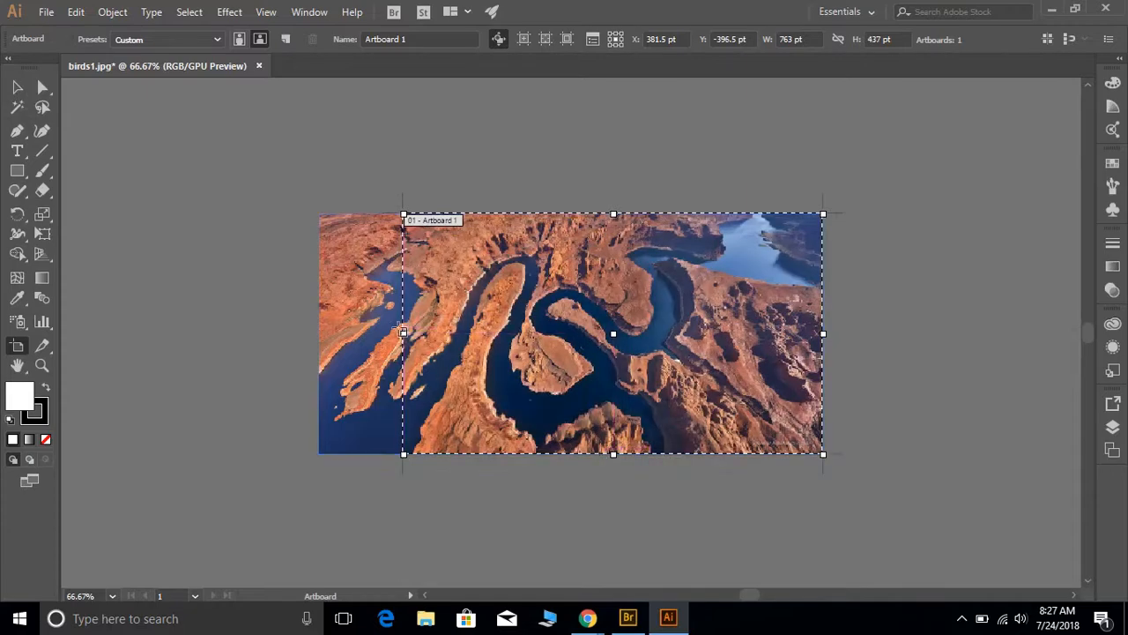
left_click_drag(403, 332, 321, 325)
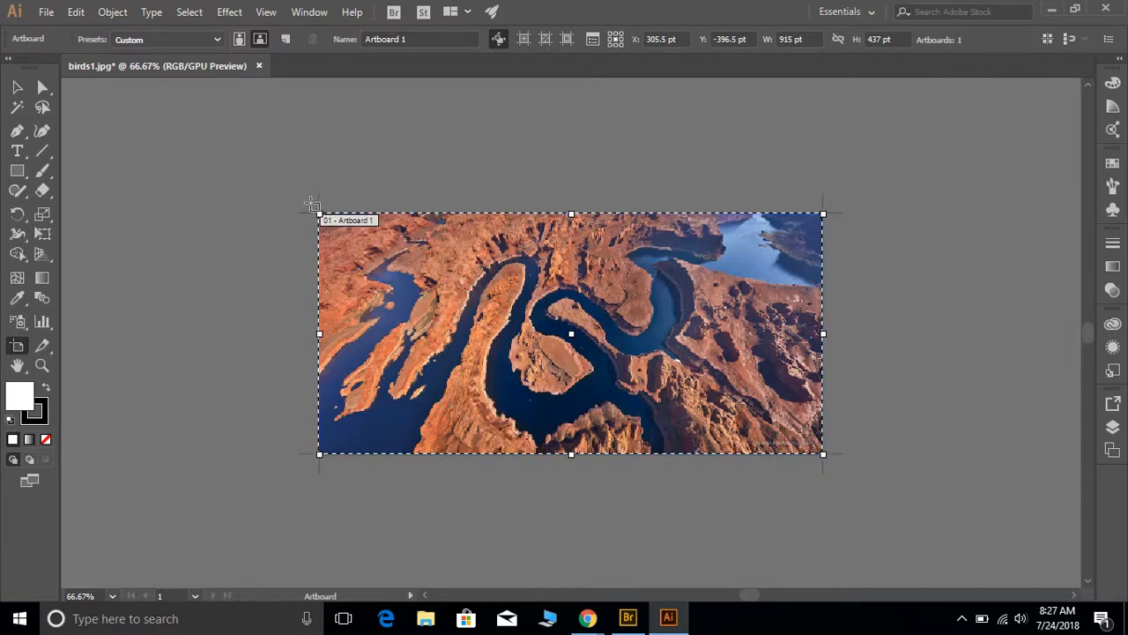
left_click_drag(310, 203, 369, 236)
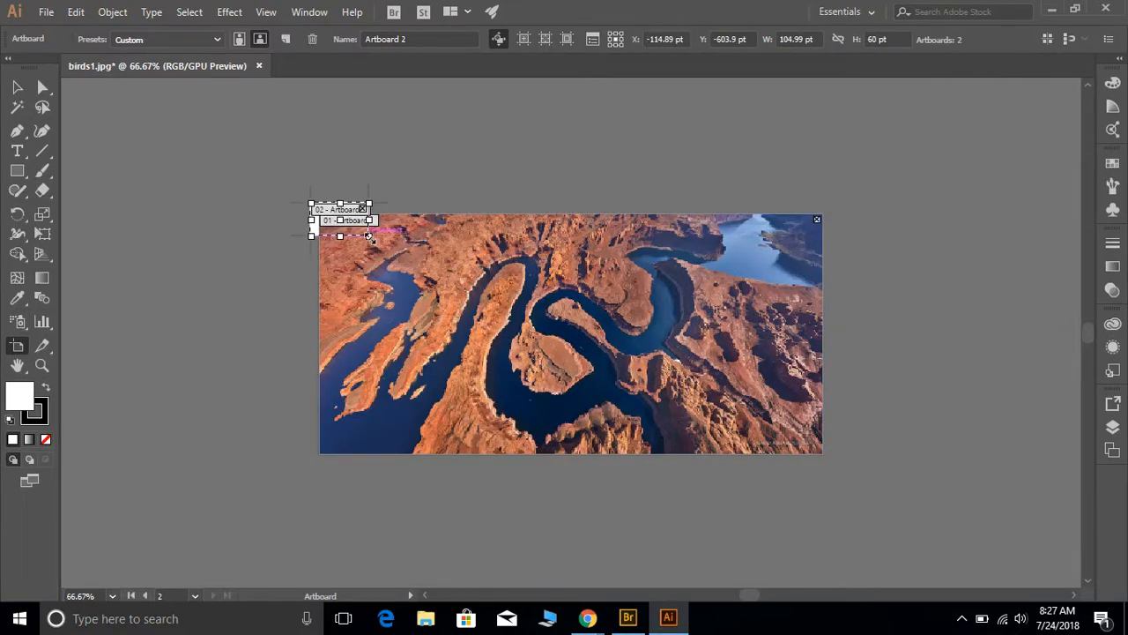
key("Delete")
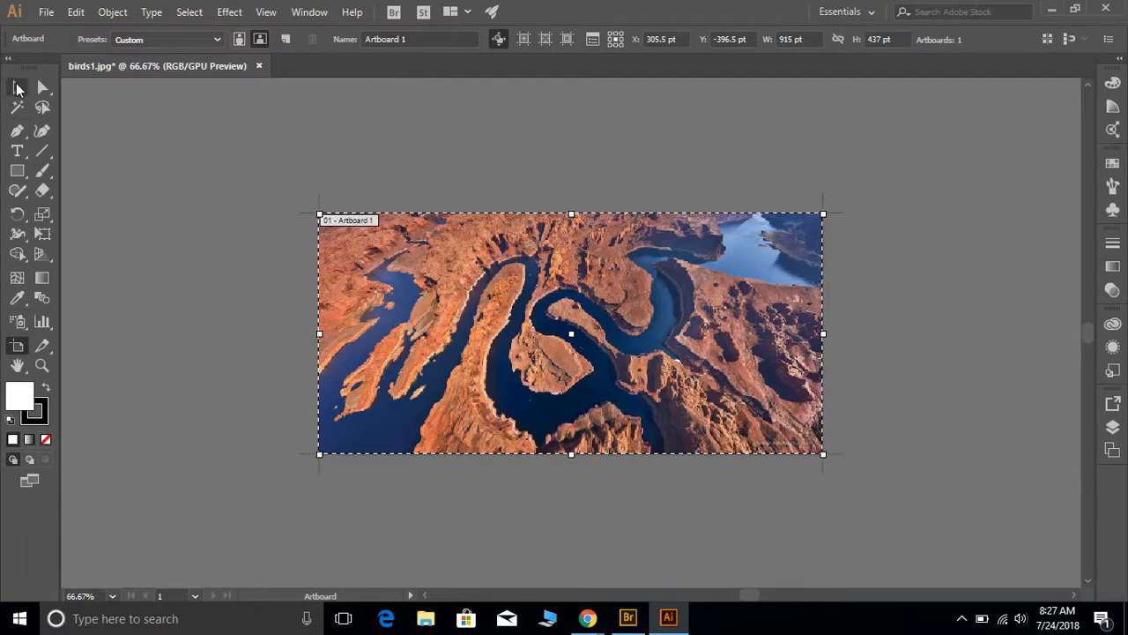
left_click(17, 89)
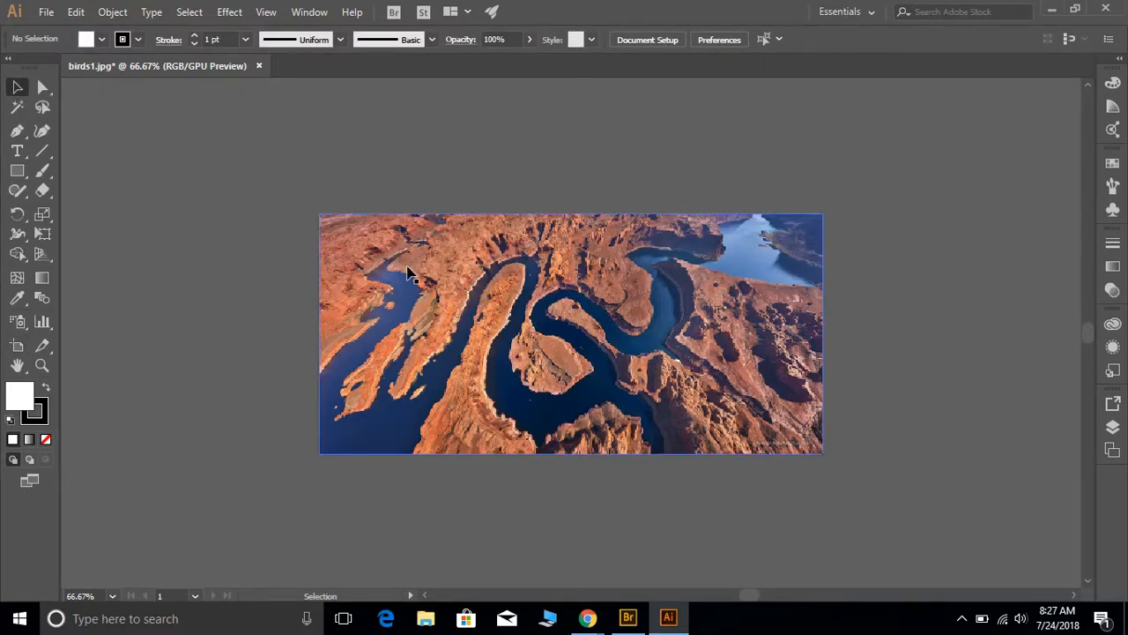
Apply Image Trace with the default preset to the canyon photo at 100% zoom.
key("ctrl+1")
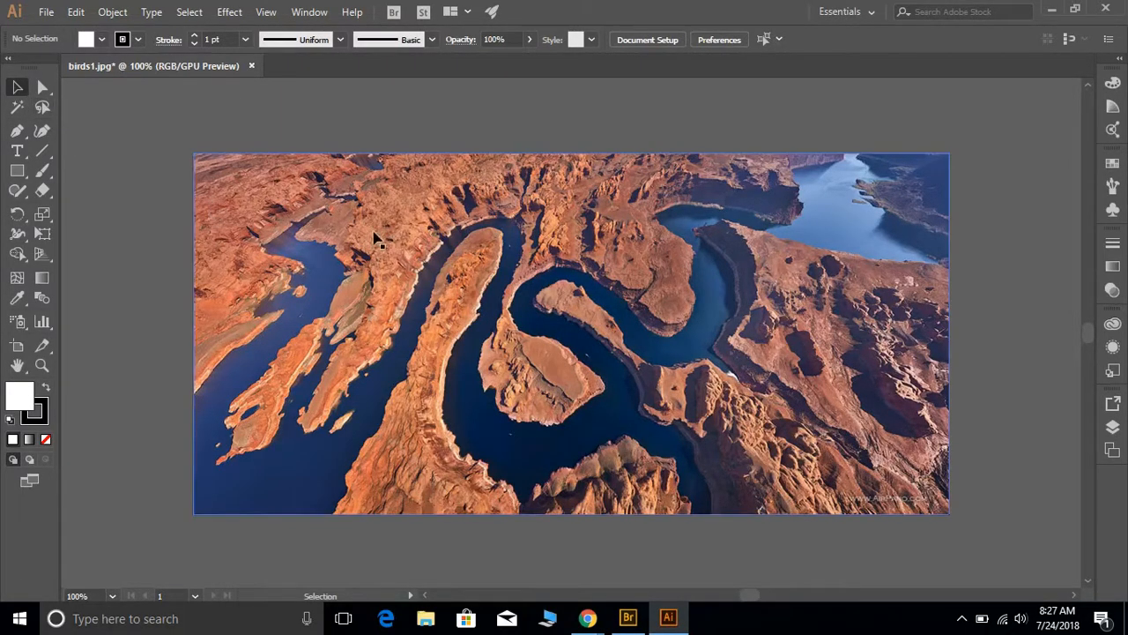
left_click(577, 247)
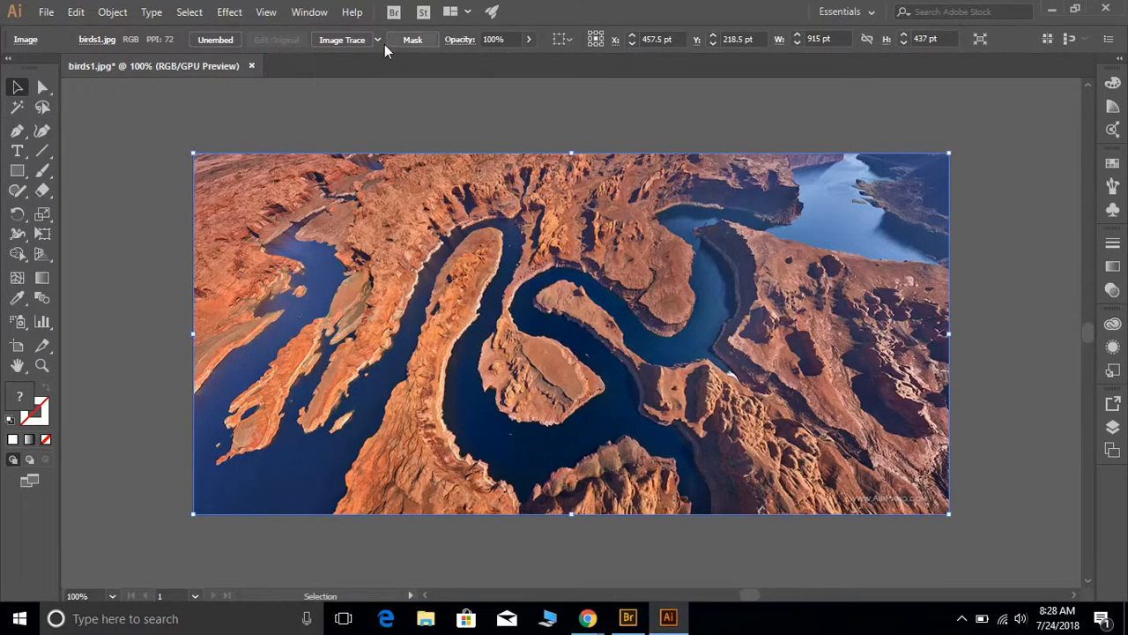
left_click(339, 39)
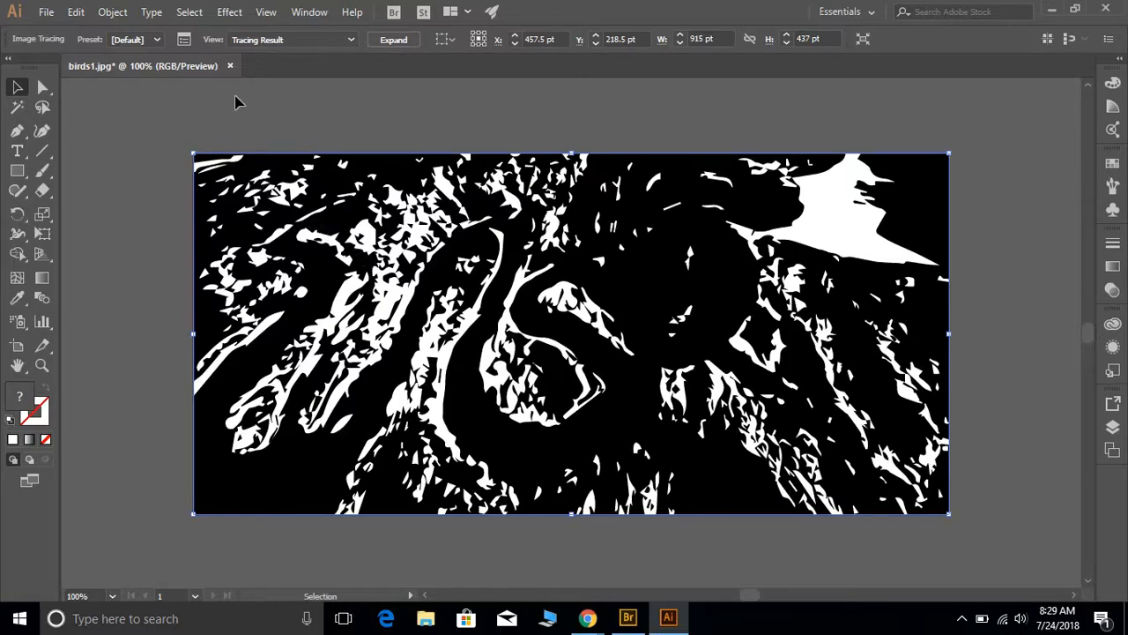
left_click(45, 11)
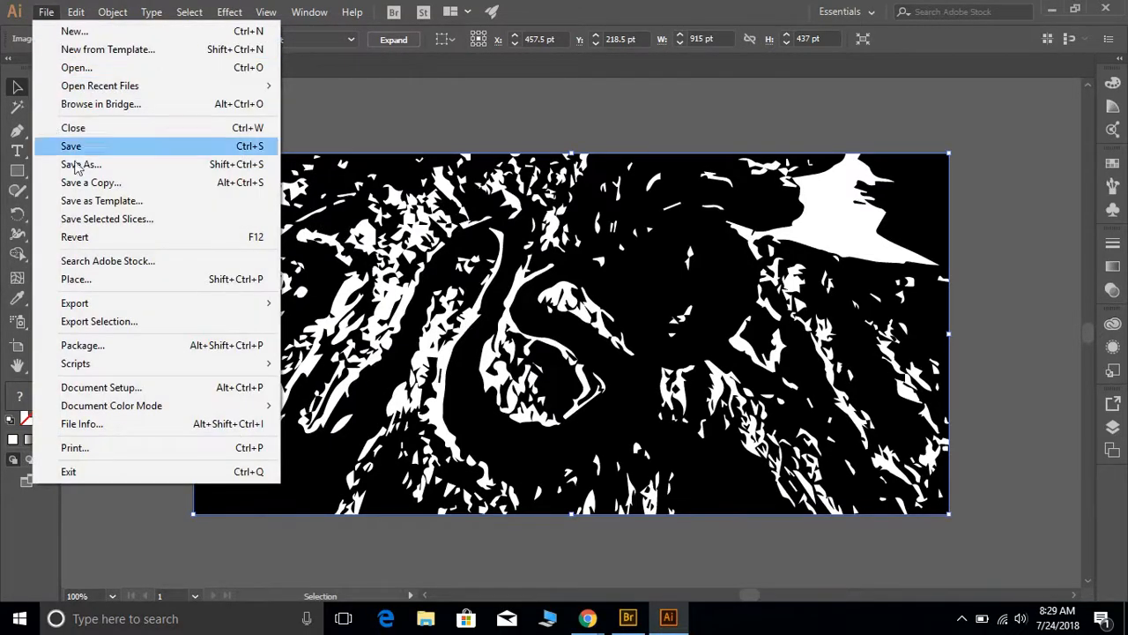
left_click(78, 164)
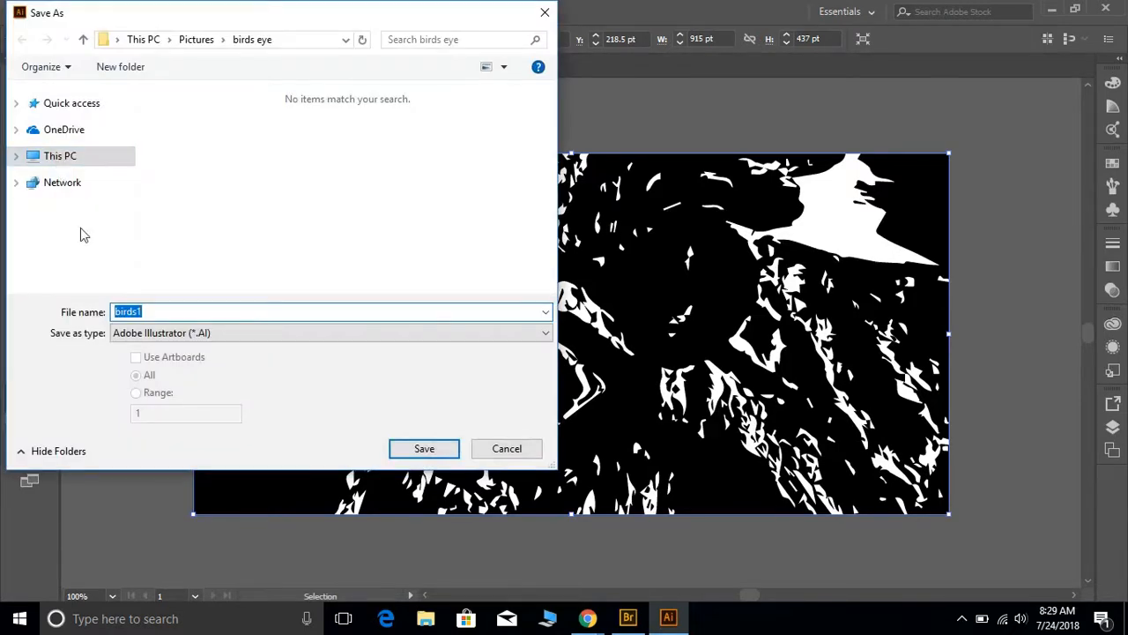
left_click(445, 344)
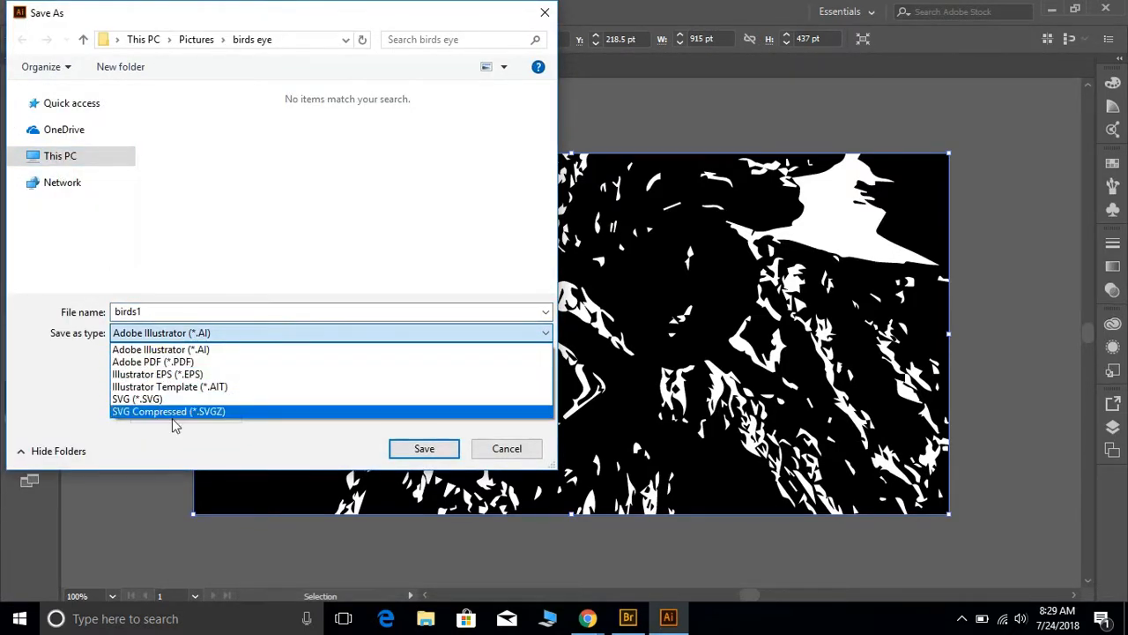
left_click(516, 450)
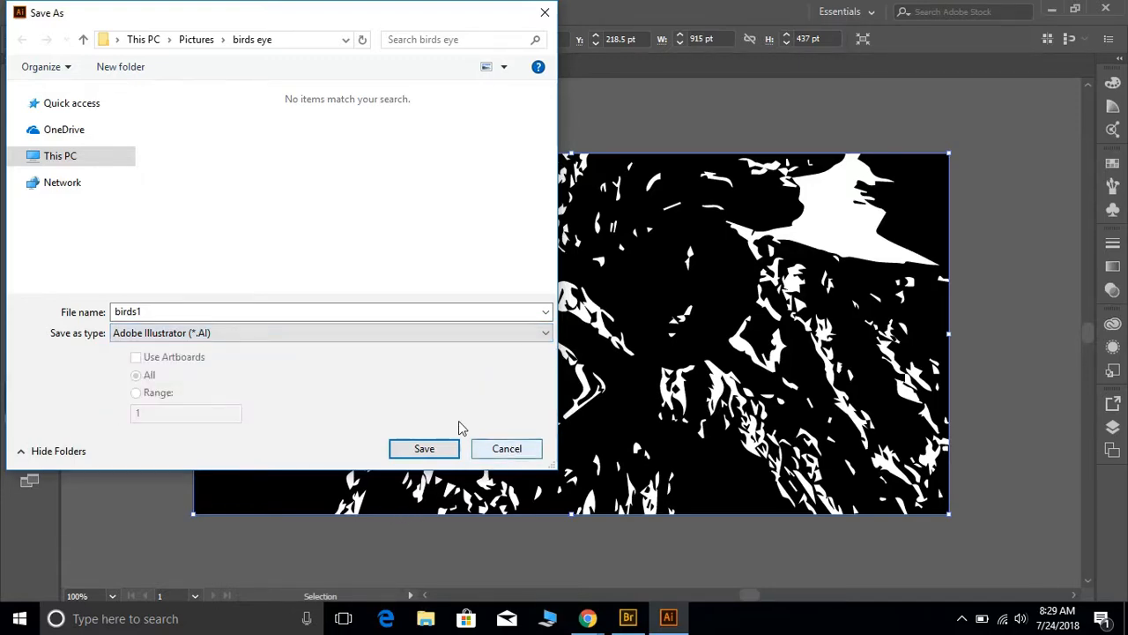
left_click(506, 450)
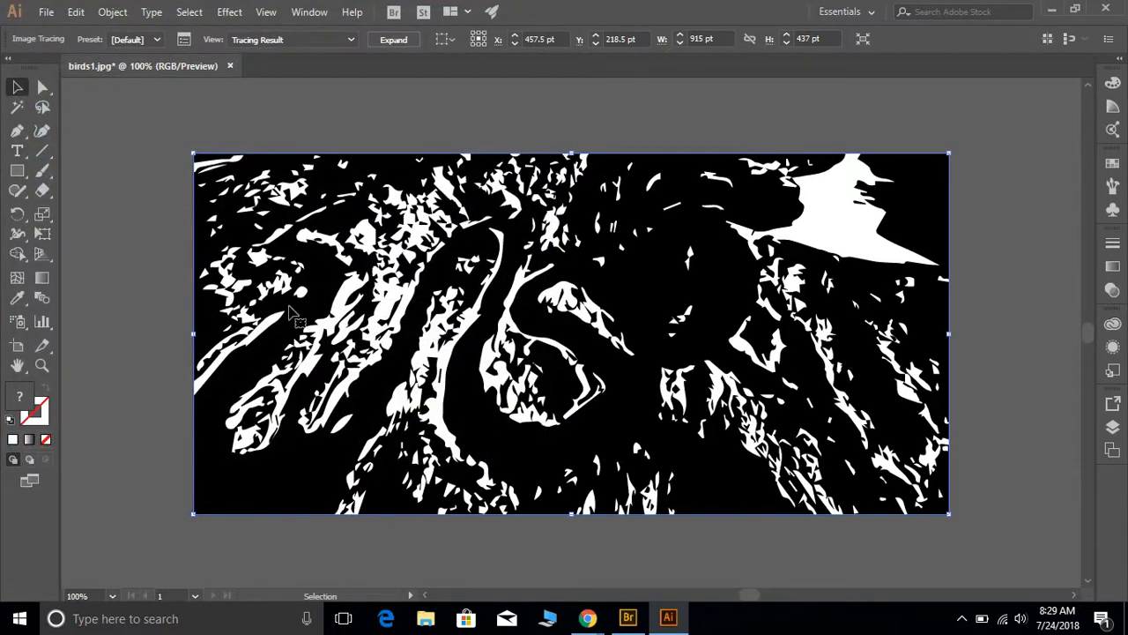
Set up an export of the traced image in JPEG format with the file name "illustrator 1".
left_click(46, 12)
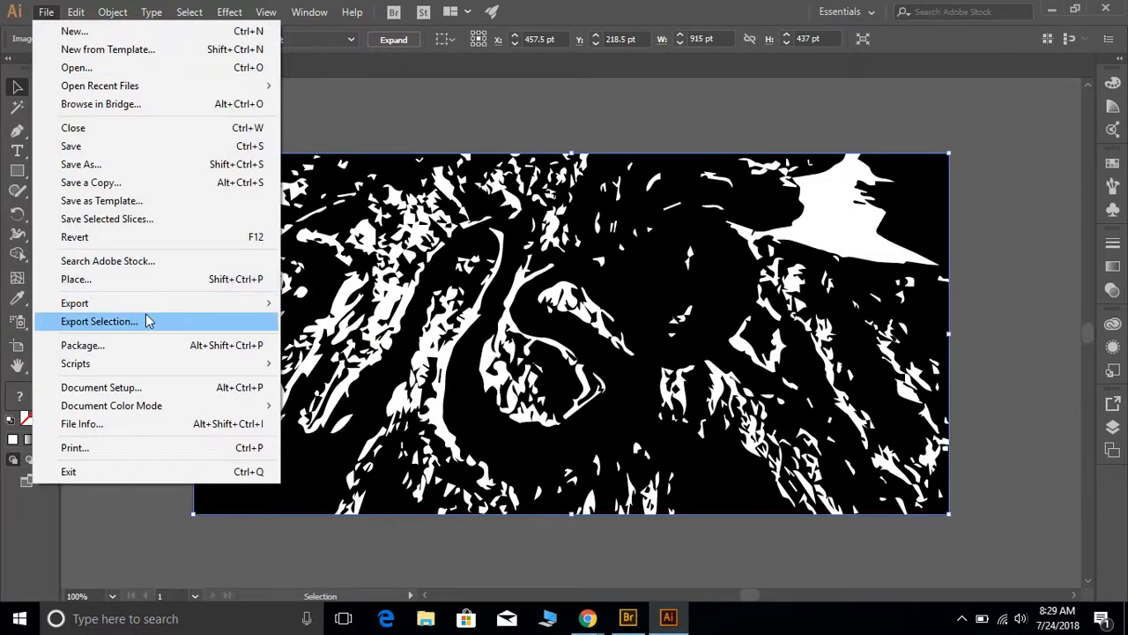
mouse_move(186, 315)
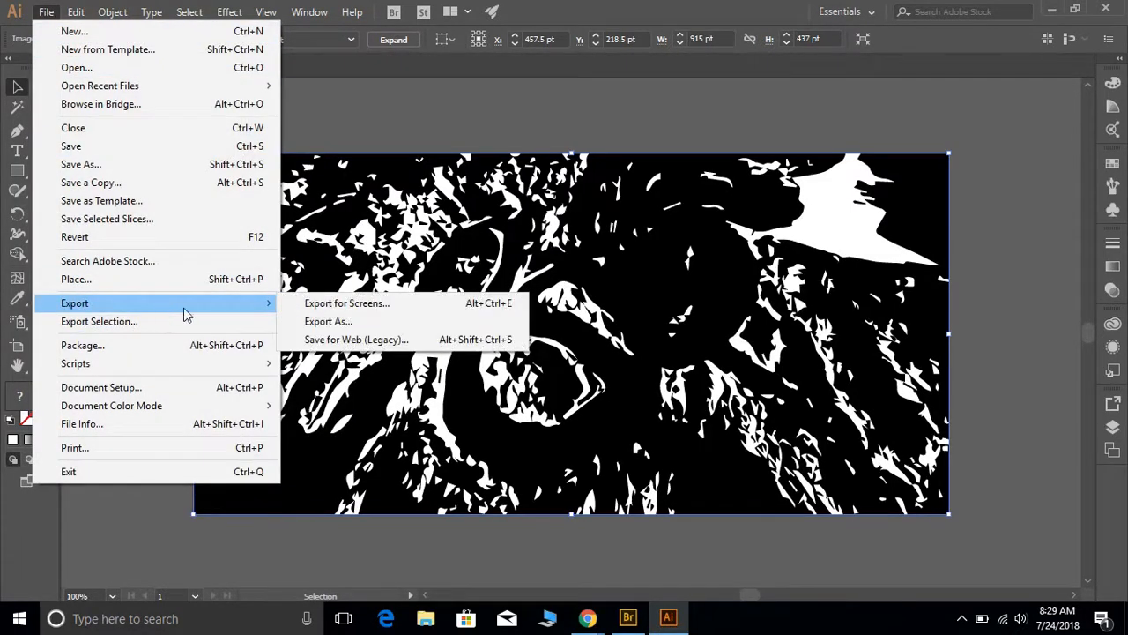
left_click(340, 324)
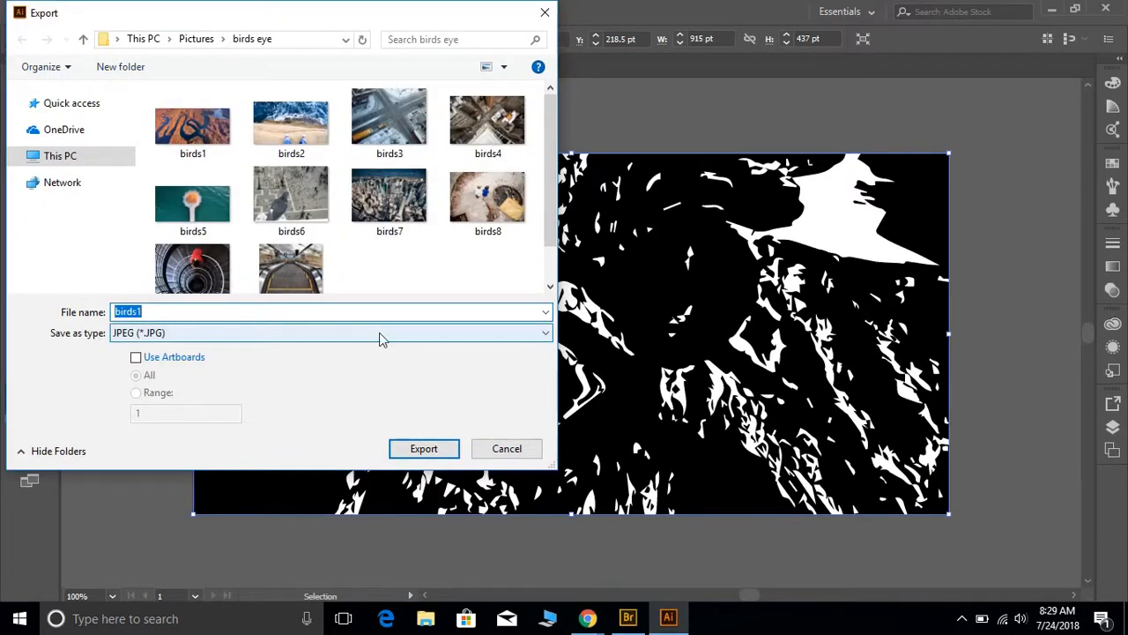
left_click(450, 340)
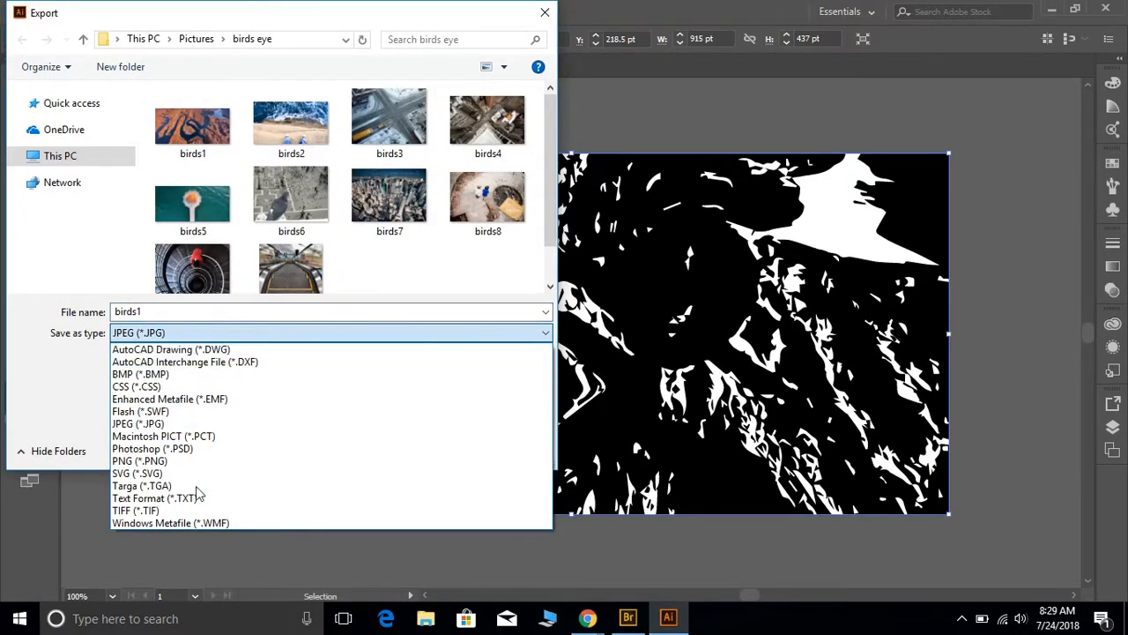
left_click(150, 423)
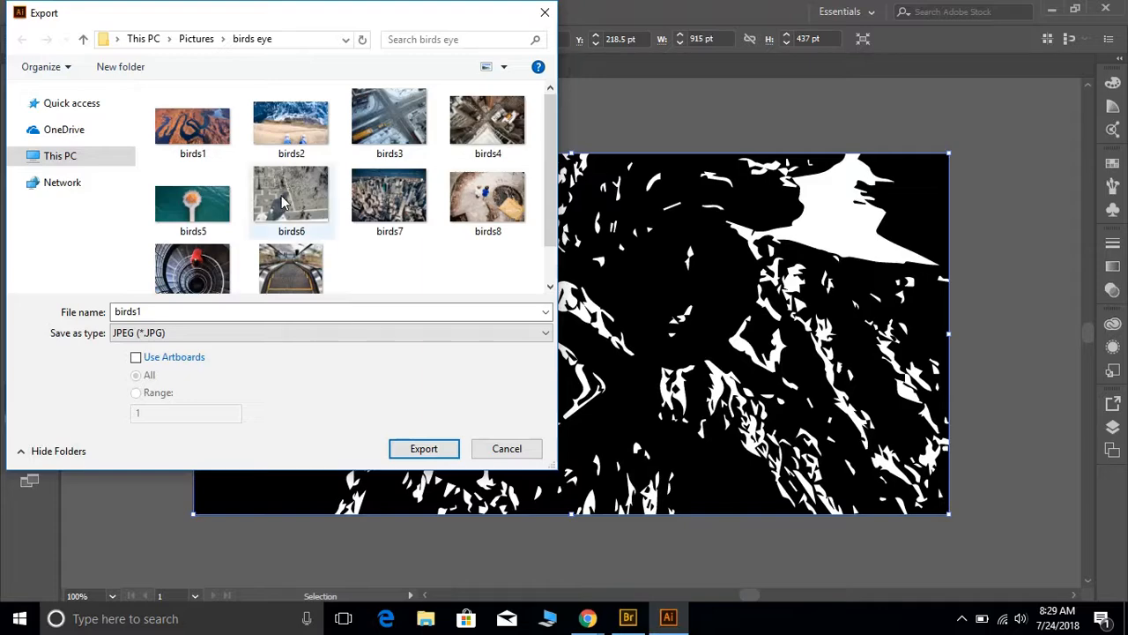
double_click(152, 311)
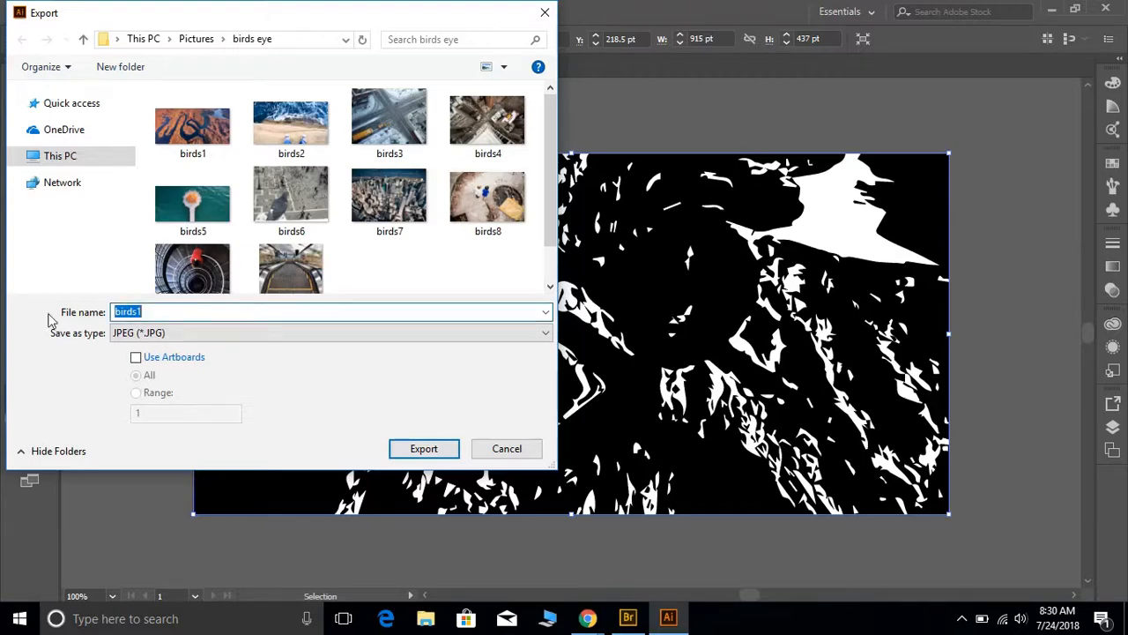
key("BackSpace")
type("illustrator 1")
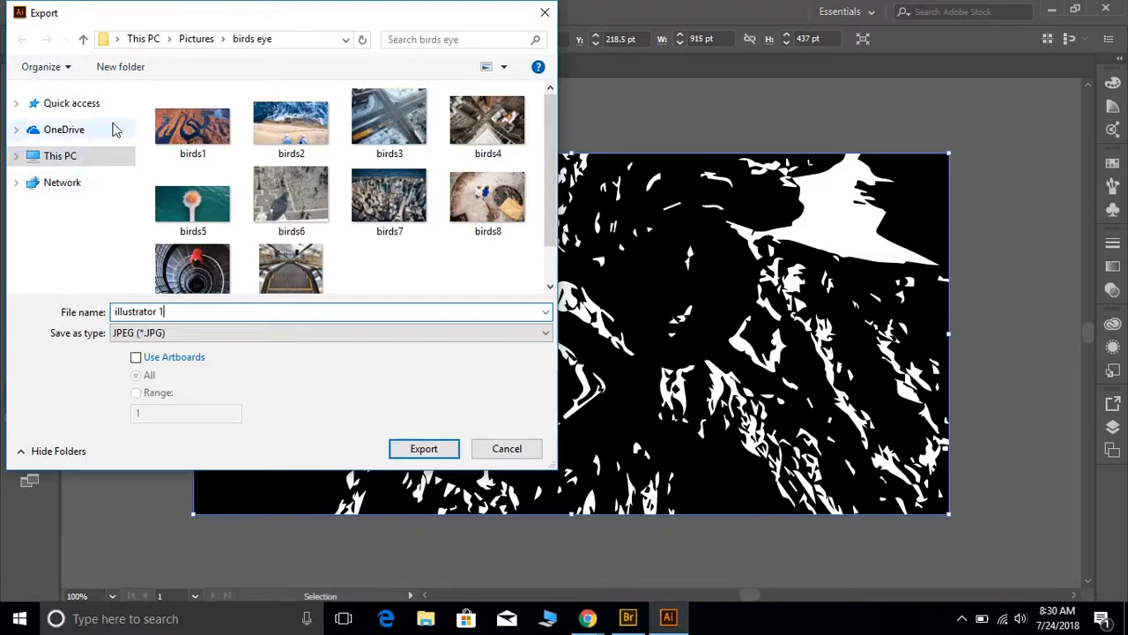
Create a folder named "Illustrator Edits" inside Pictures and open it as the export destination.
left_click(196, 39)
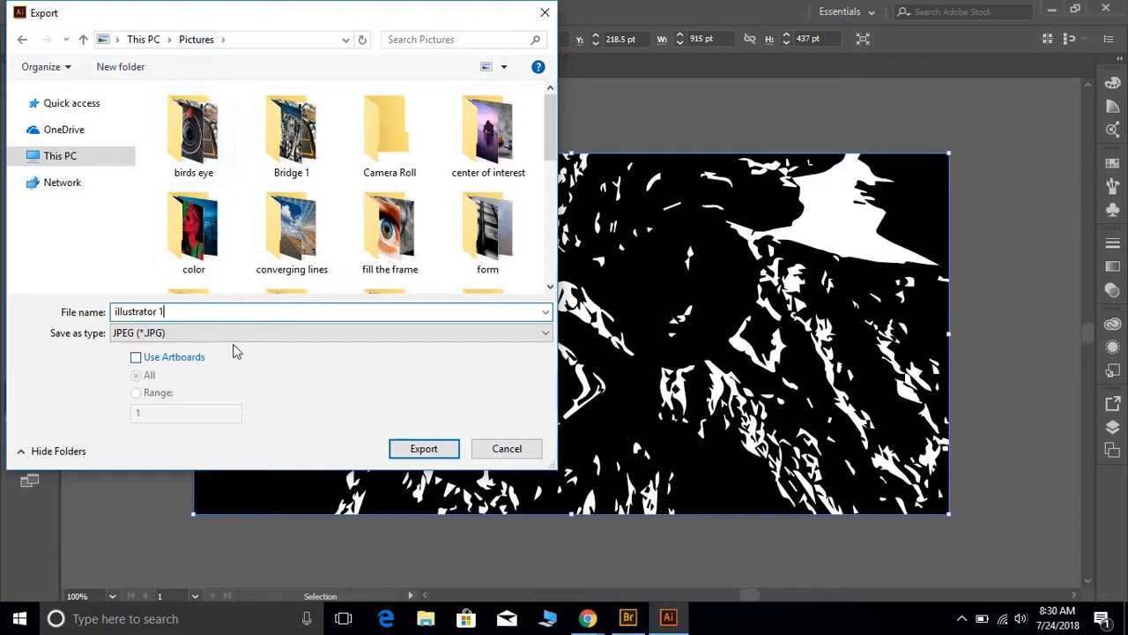
left_click(115, 68)
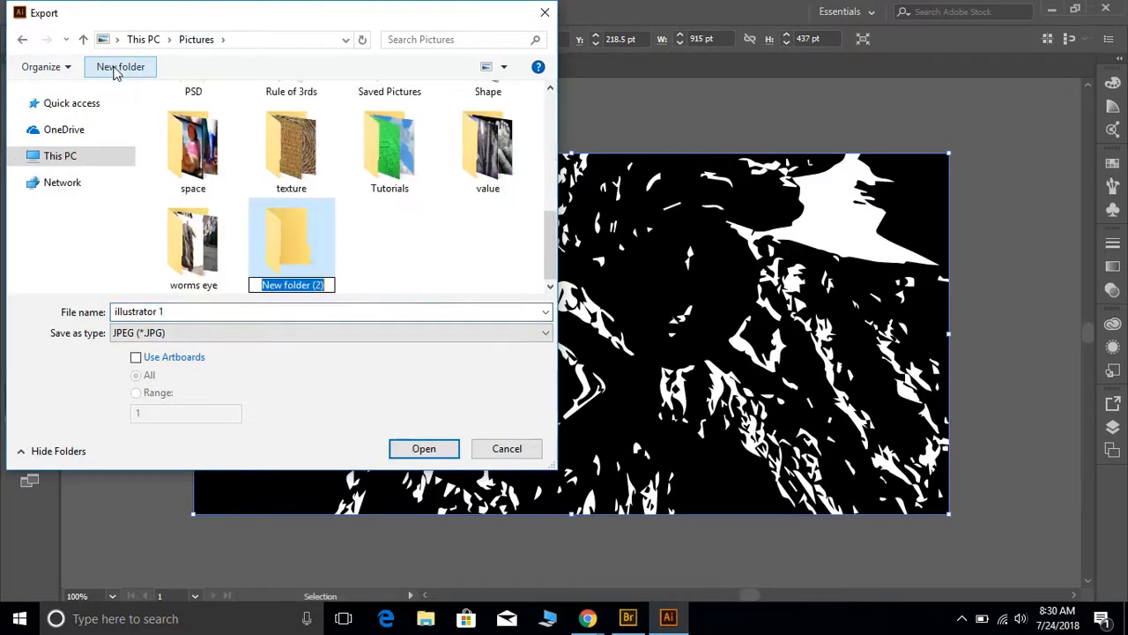
type("i")
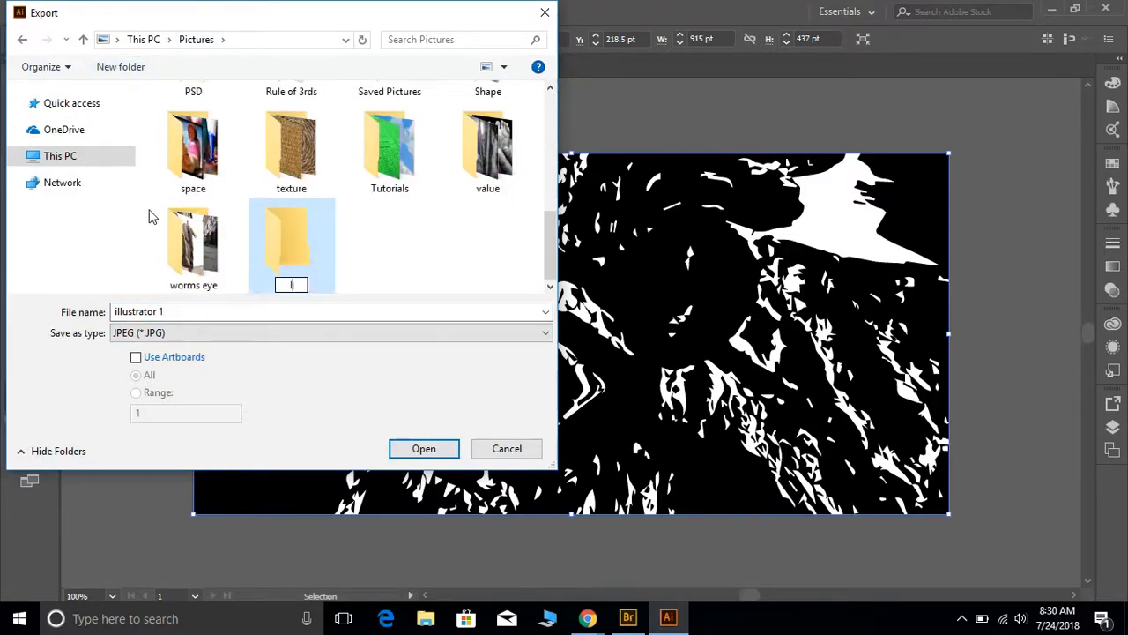
type("llustrator ")
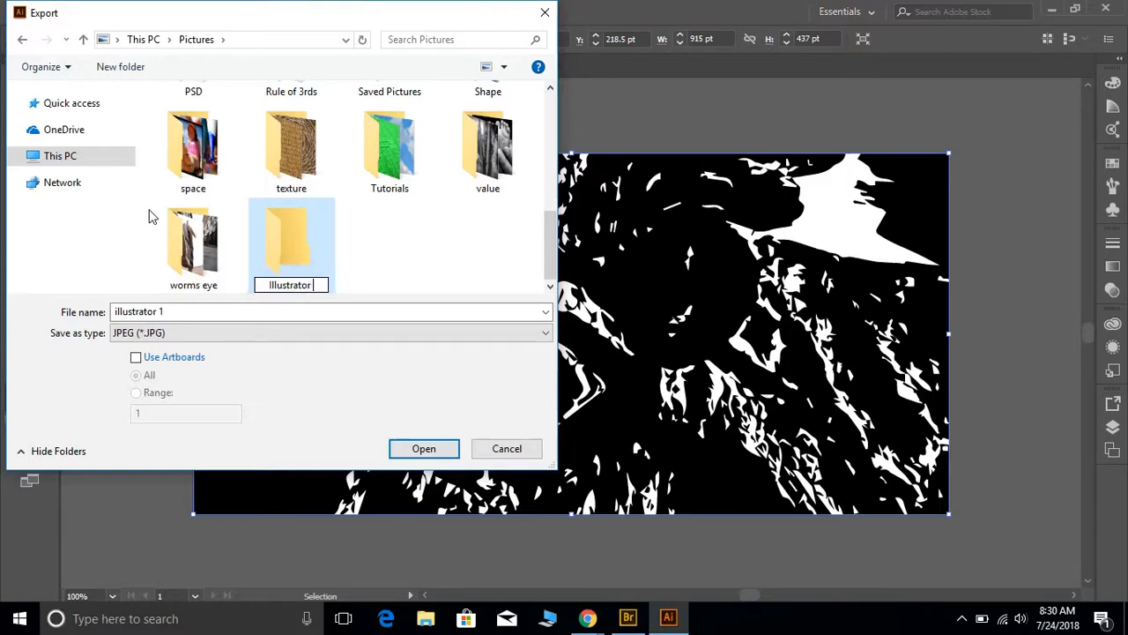
type("Edits")
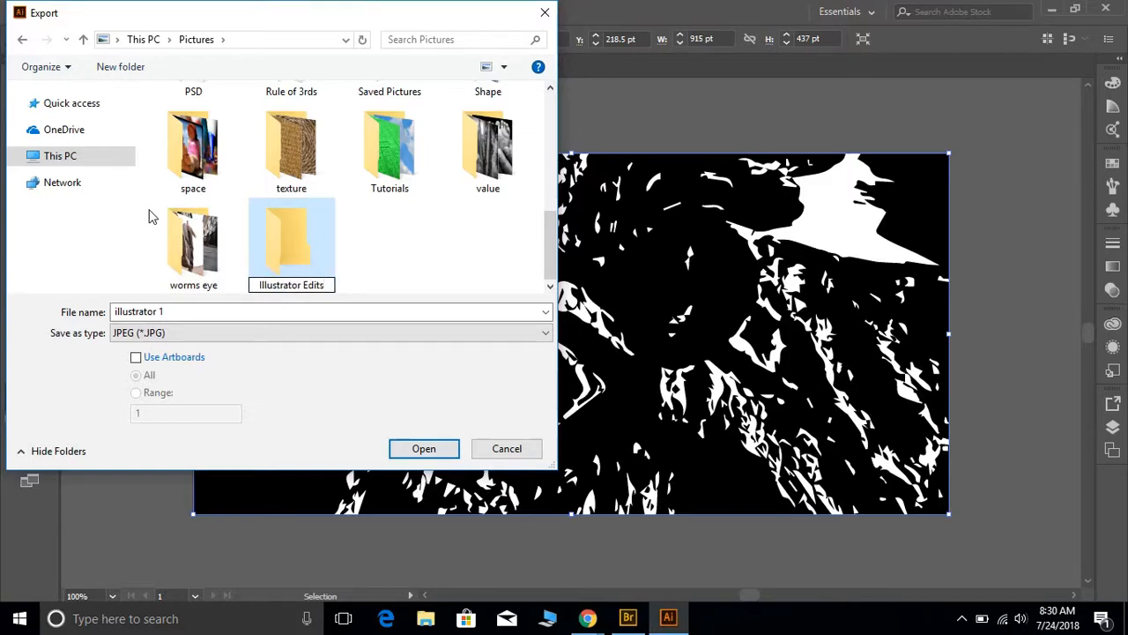
key("Return")
key("Return")
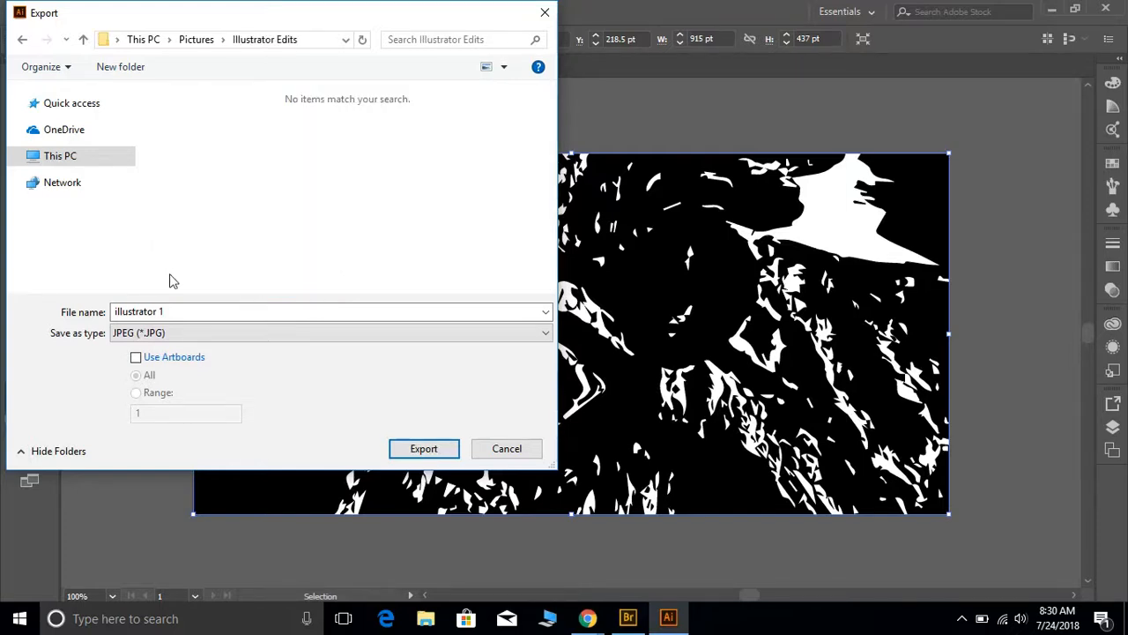
Export the JPEG with quality 10 (Maximum) and Medium (150 ppi) resolution.
left_click(431, 453)
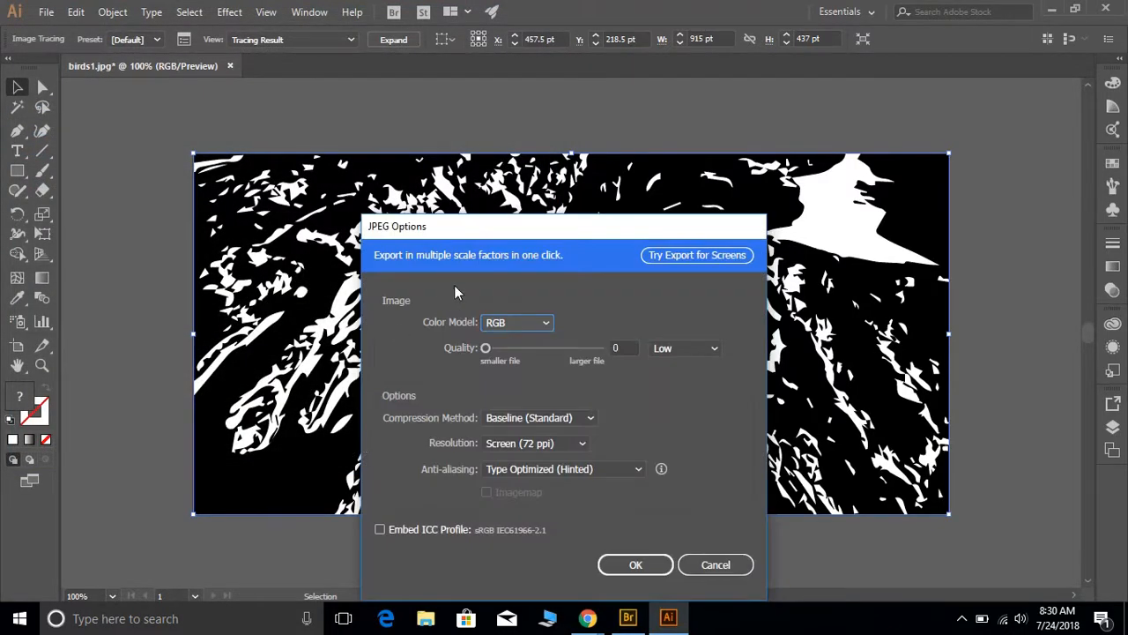
left_click(487, 348)
left_click_drag(490, 350, 624, 355)
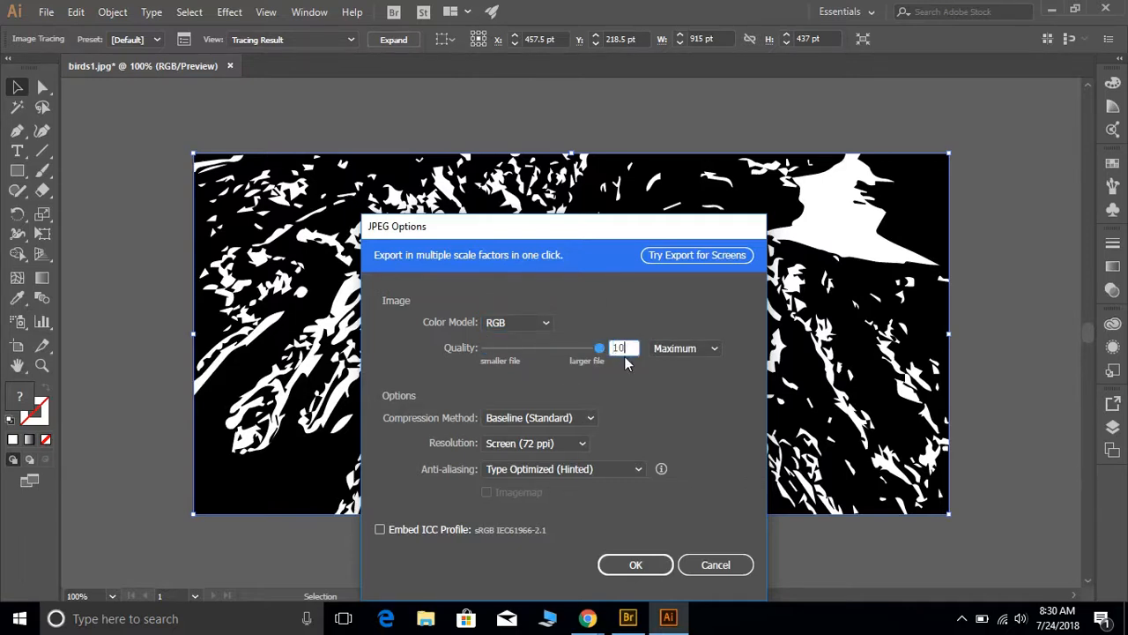
key("Up")
key("Up")
left_click(584, 443)
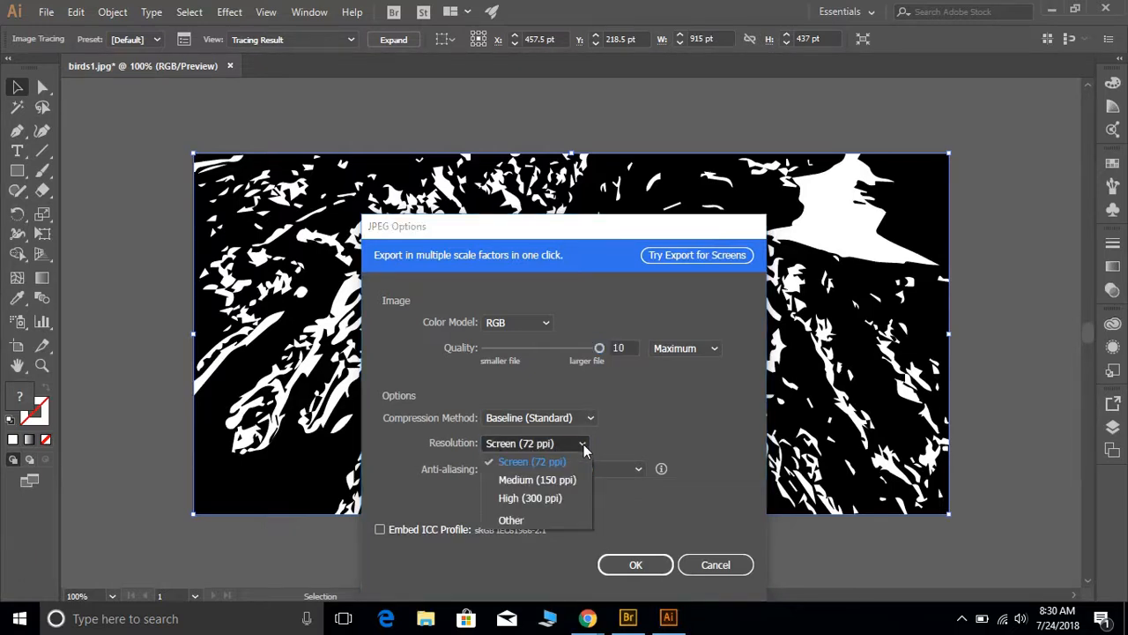
left_click(557, 498)
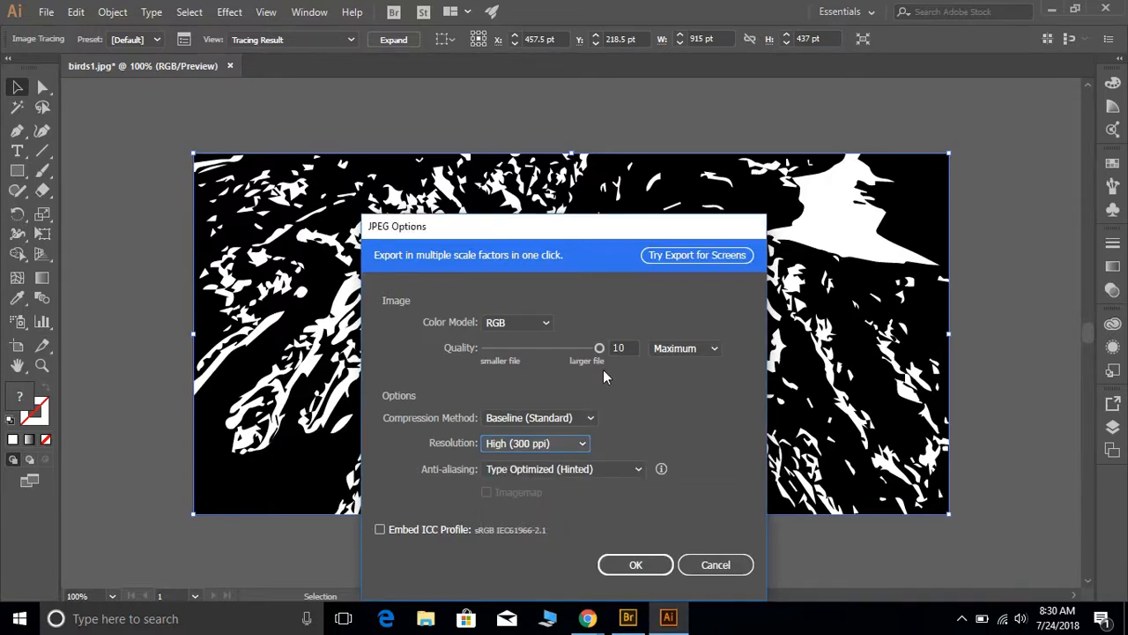
left_click(589, 446)
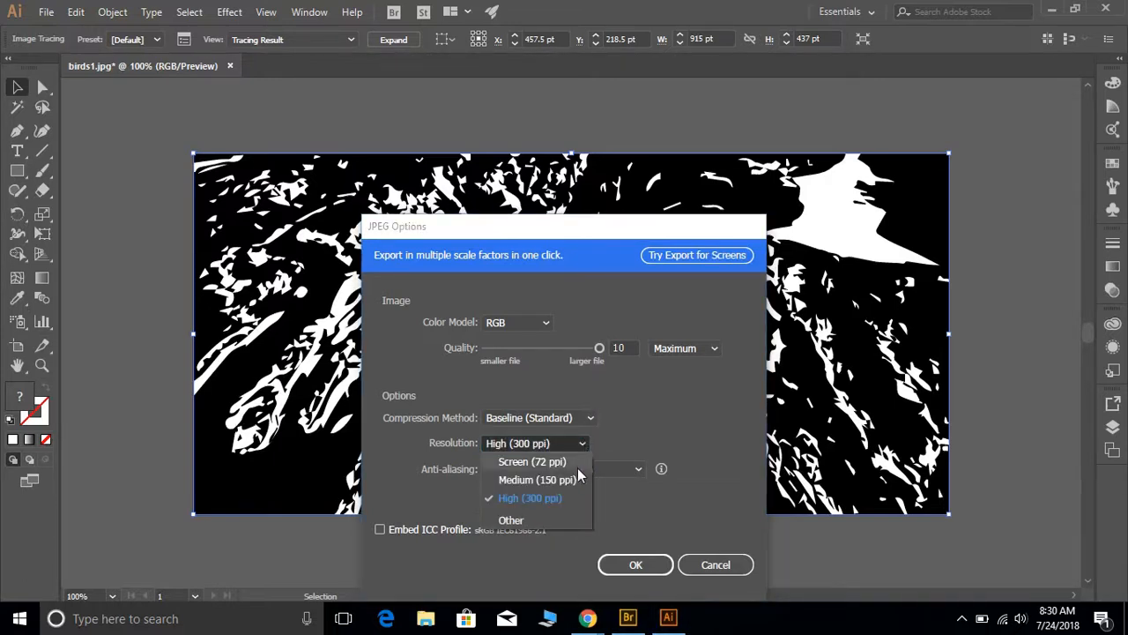
left_click(536, 479)
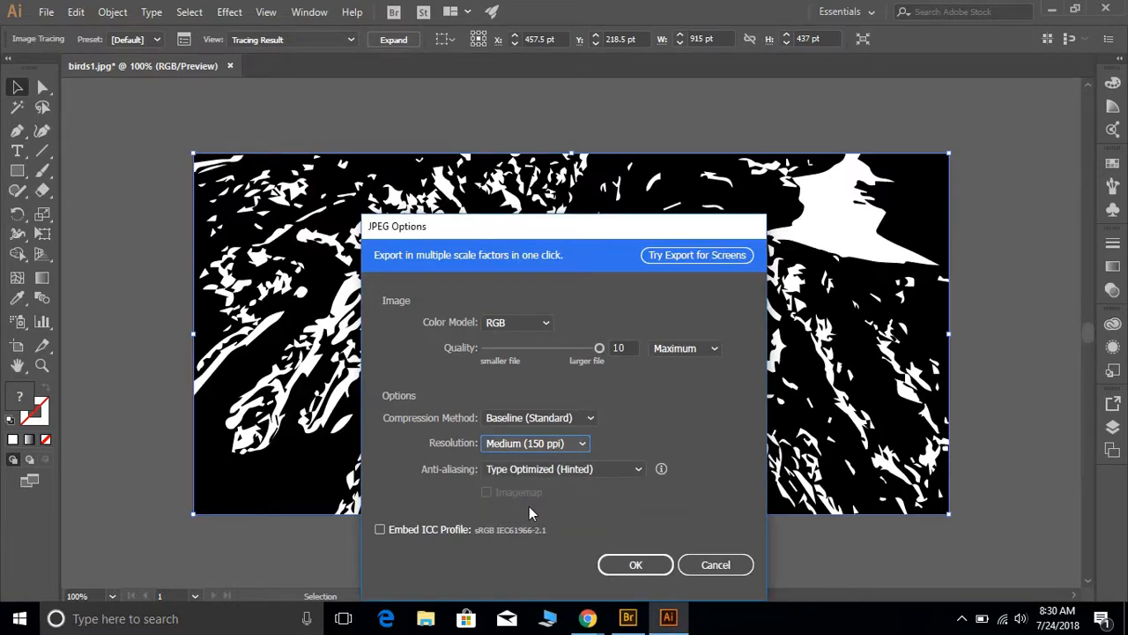
left_click(624, 564)
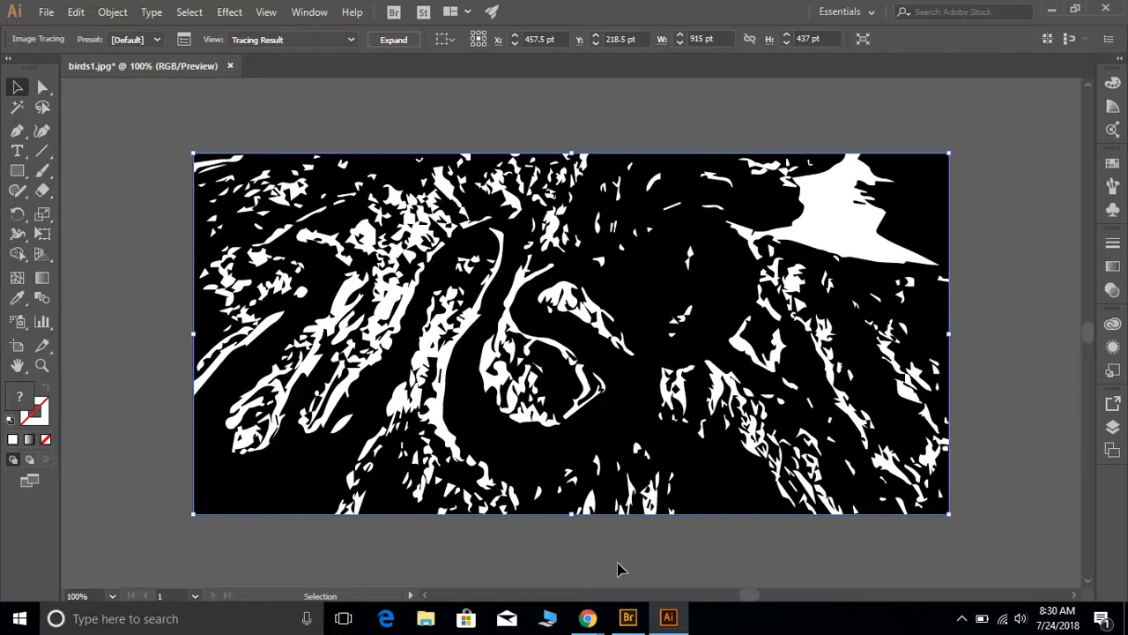
Close the birds1 document without saving and open birds2 from the birds eye folder in Pictures.
left_click(230, 66)
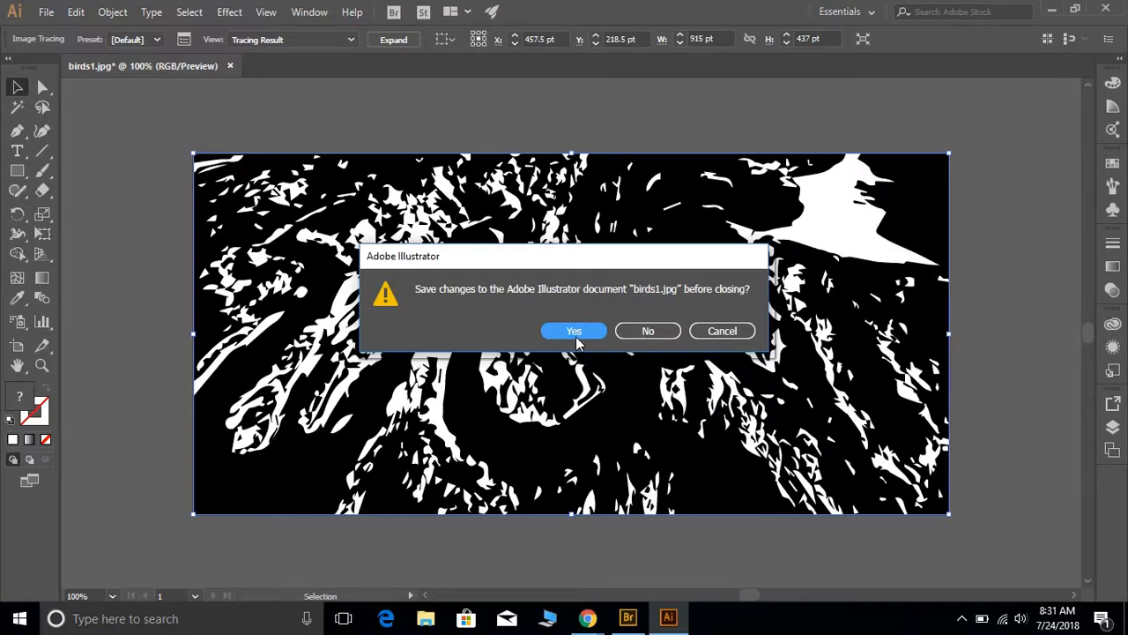
left_click(640, 333)
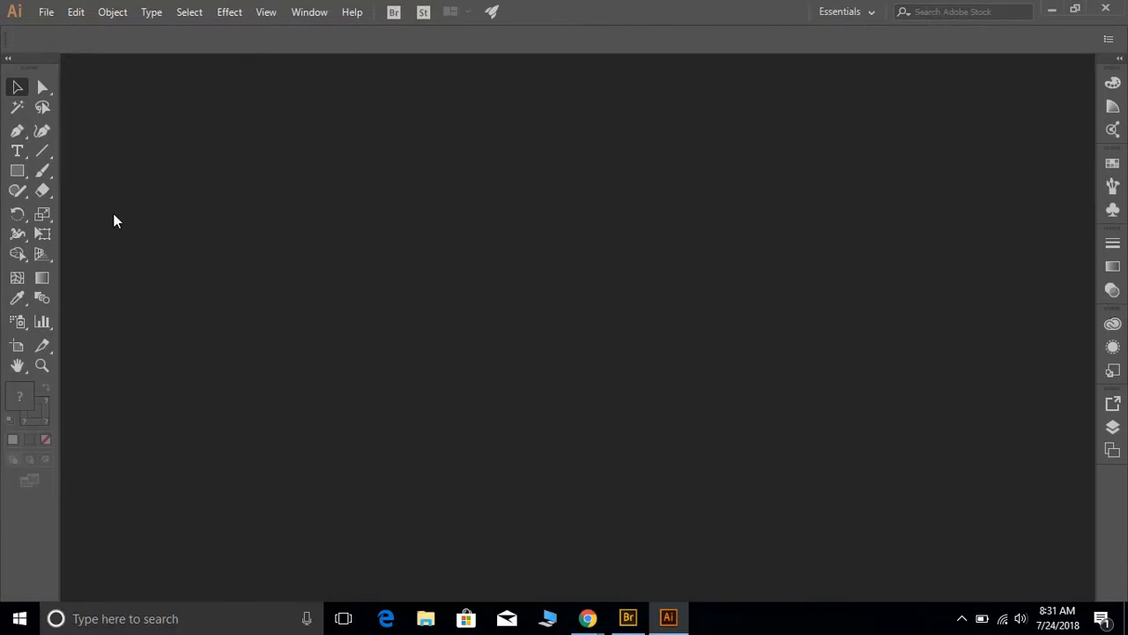
left_click(45, 12)
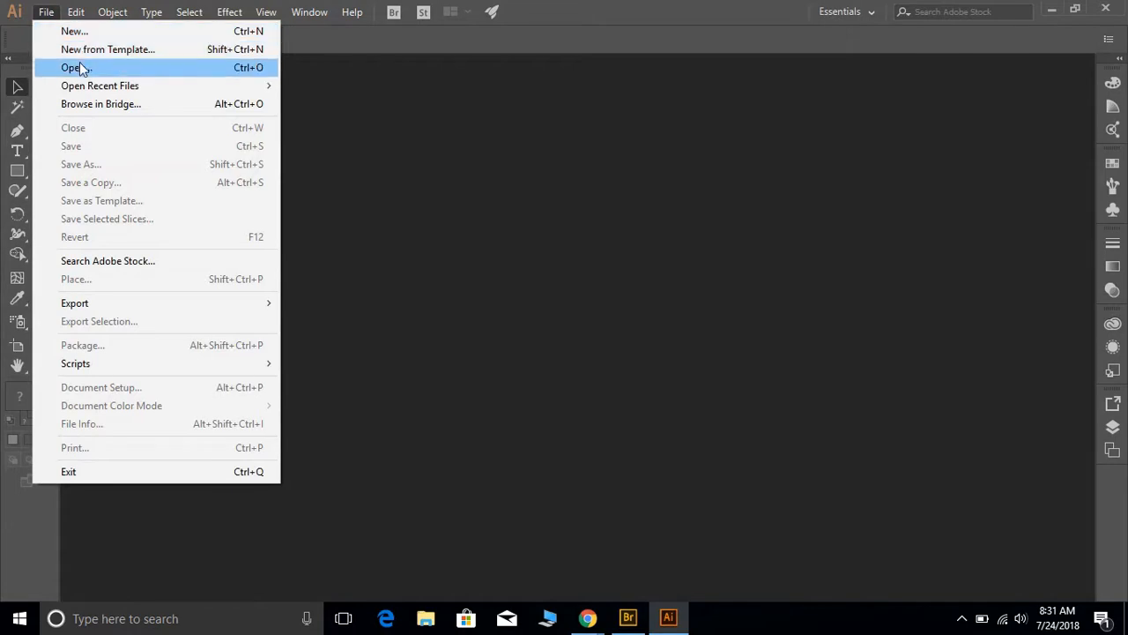
left_click(80, 69)
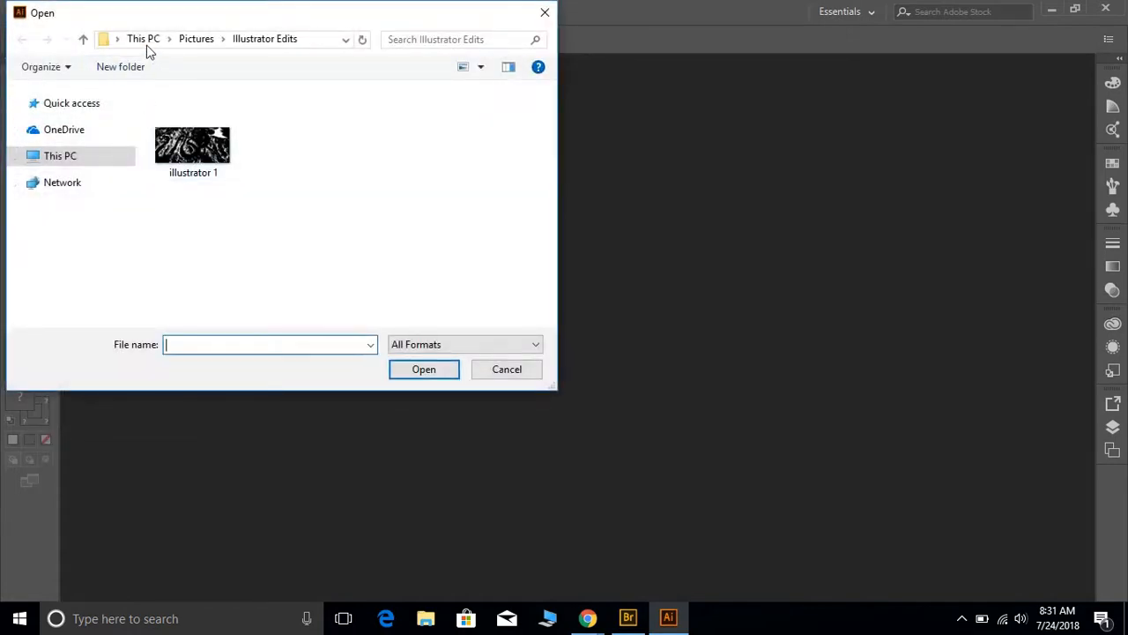
left_click(196, 38)
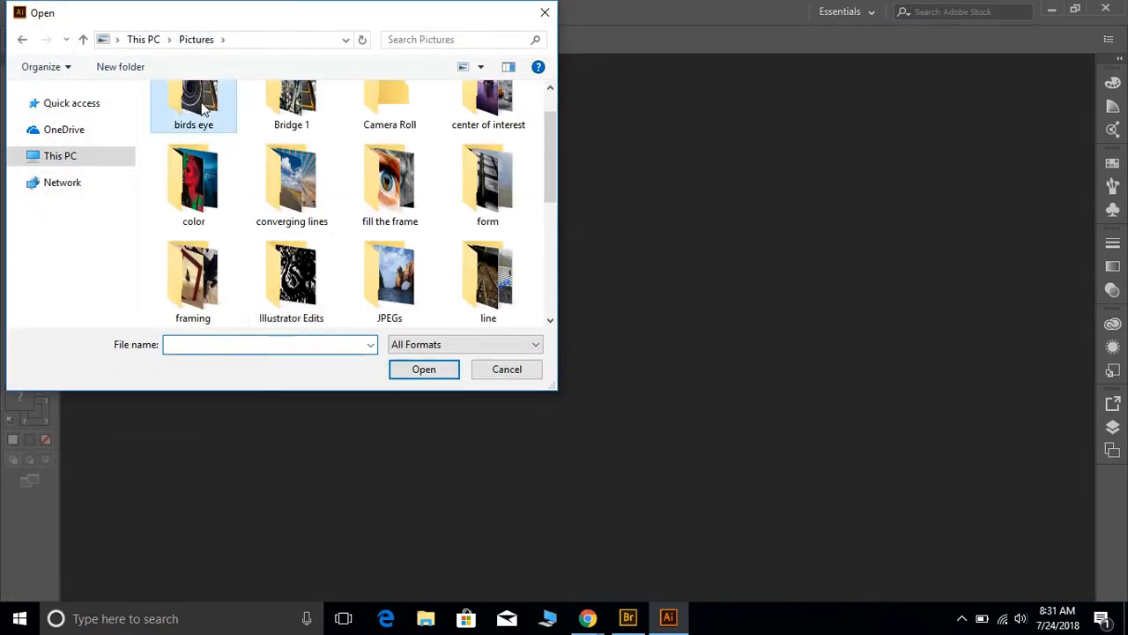
double_click(203, 108)
double_click(303, 118)
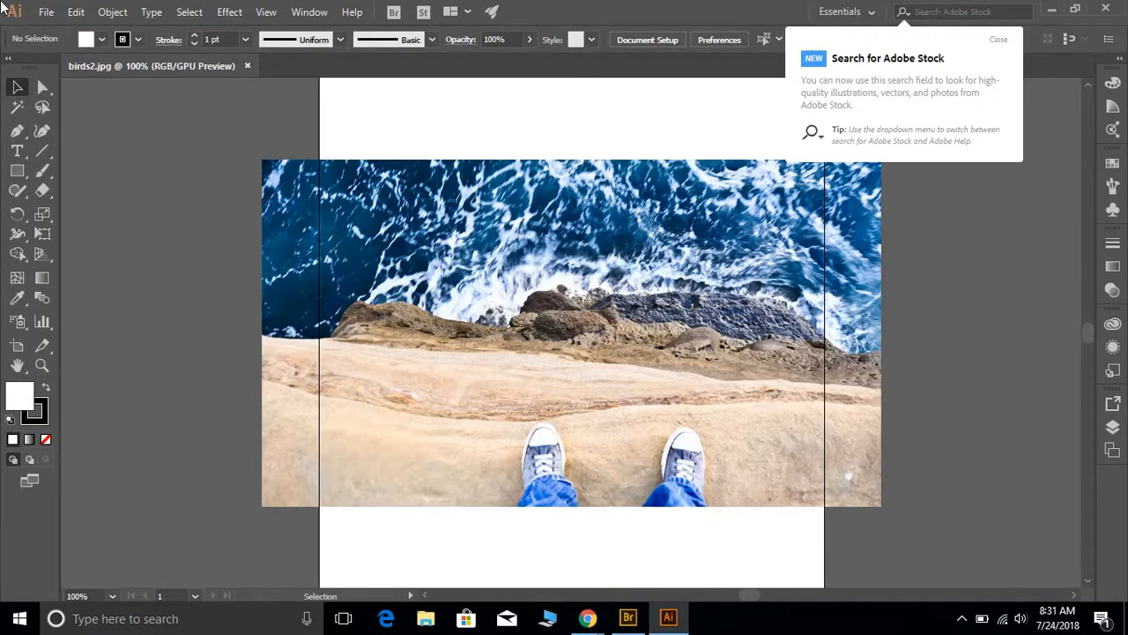
left_click(46, 12)
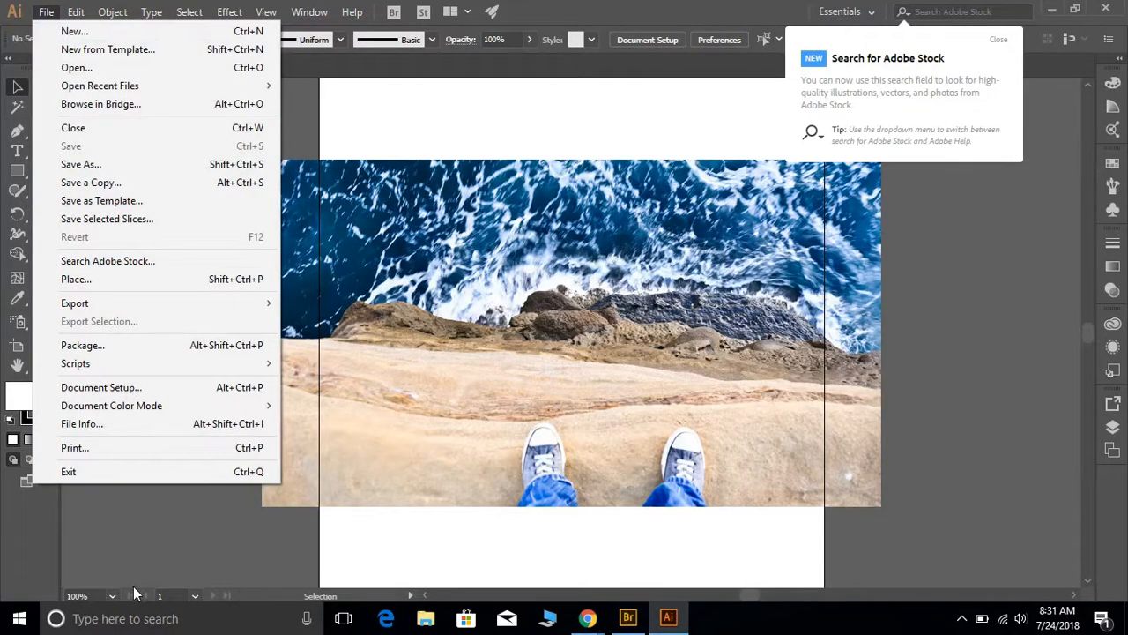
left_click(116, 388)
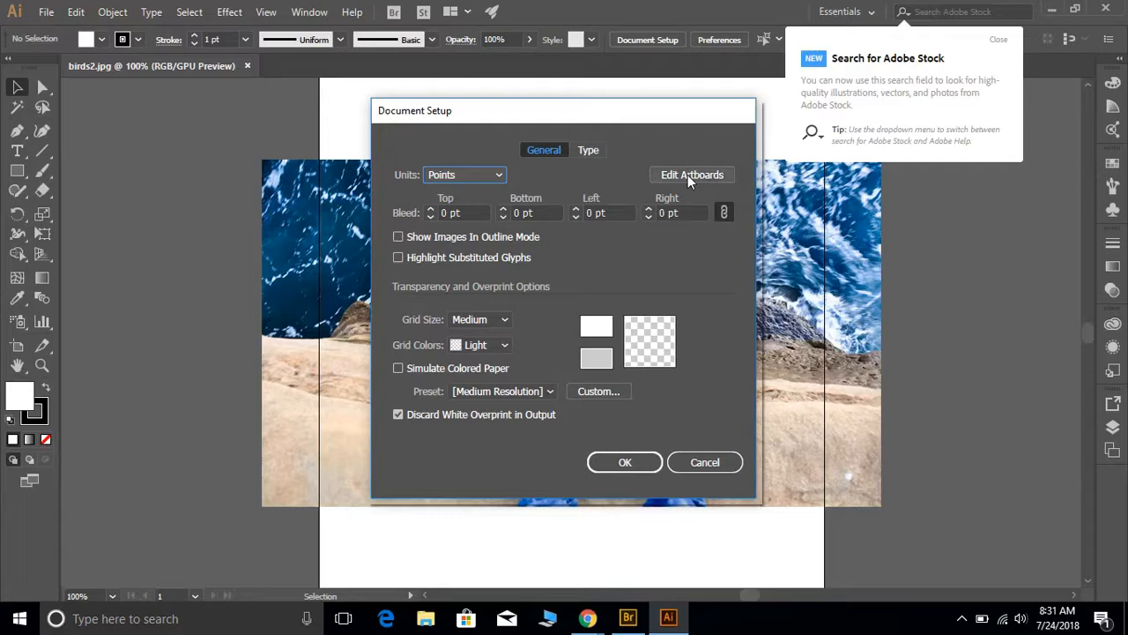
left_click(690, 175)
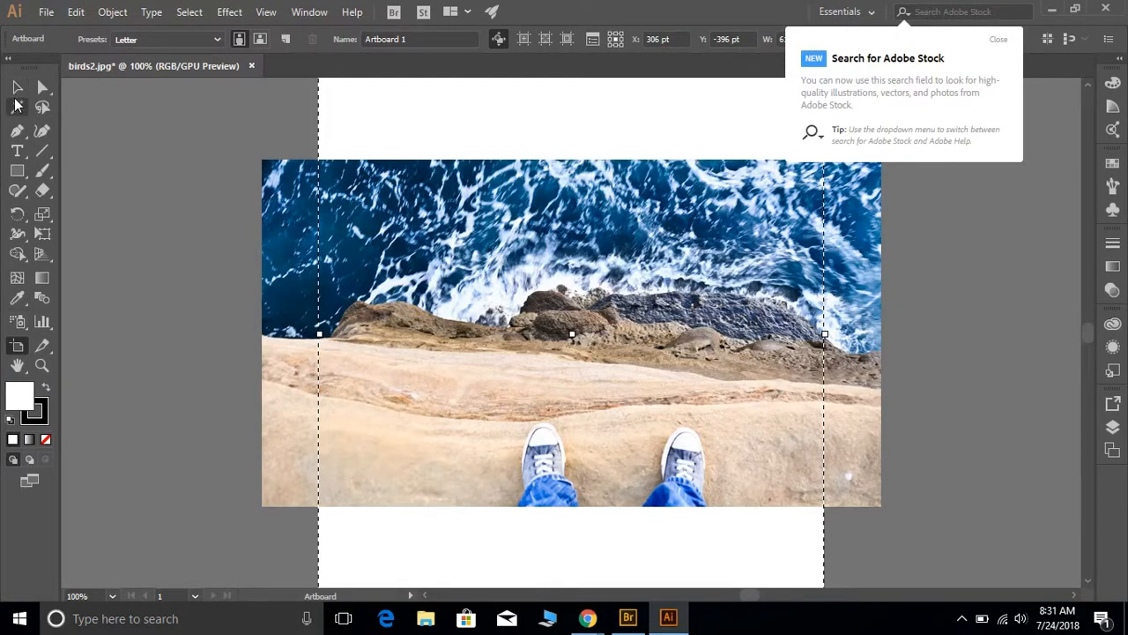
left_click(17, 89)
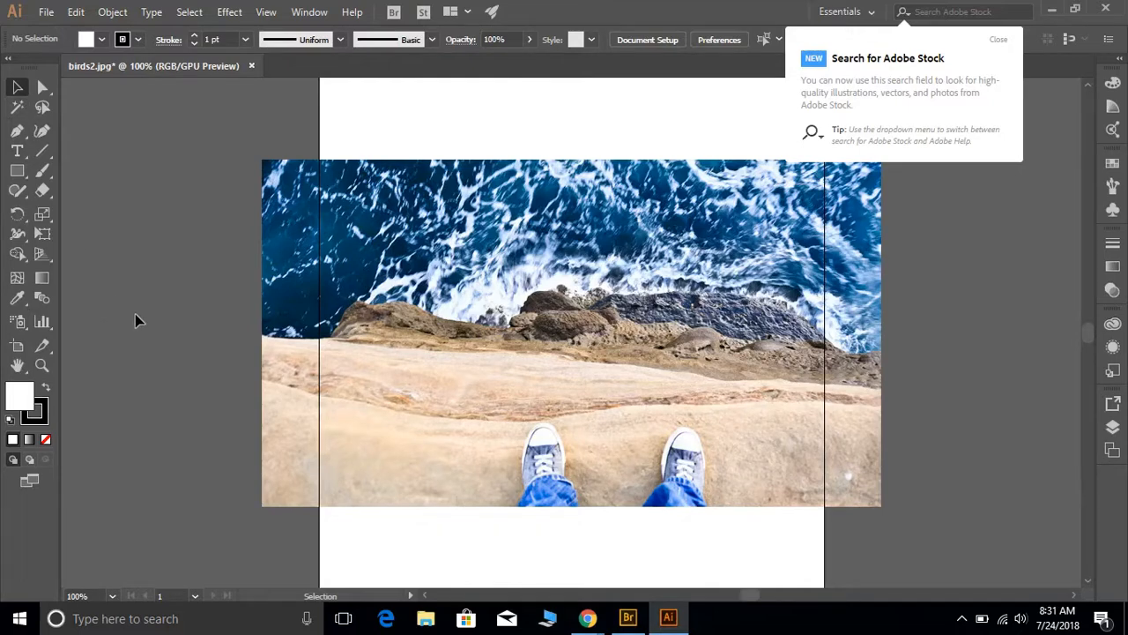
Dismiss the Adobe Stock tip and apply Image Trace with the High Fidelity Photo preset to the birds2 photo.
left_click(996, 40)
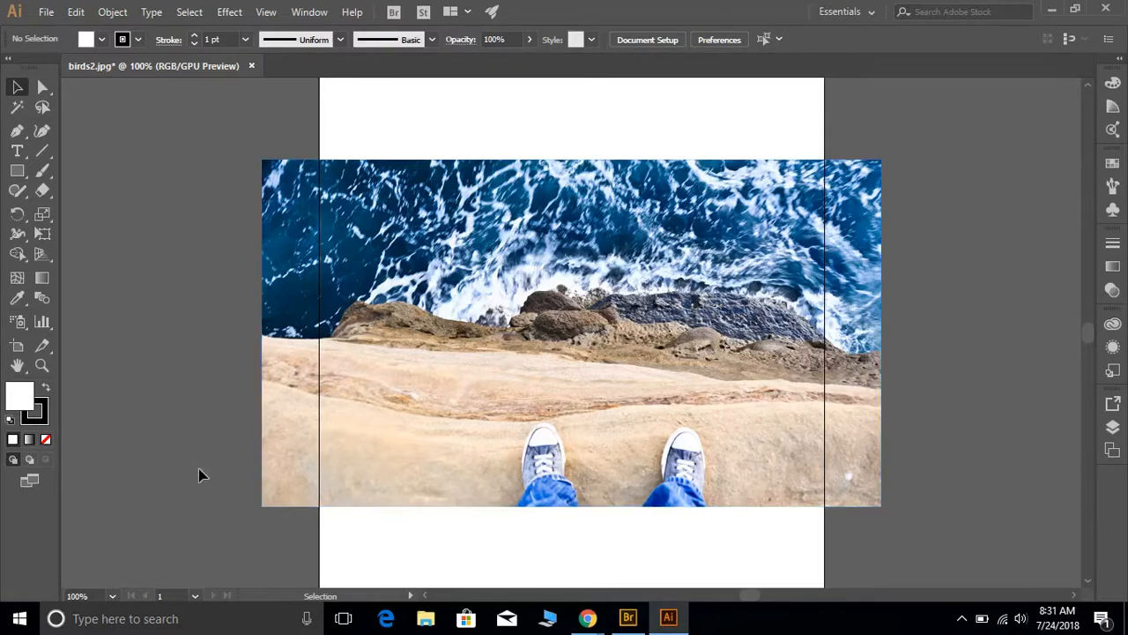
left_click(410, 267)
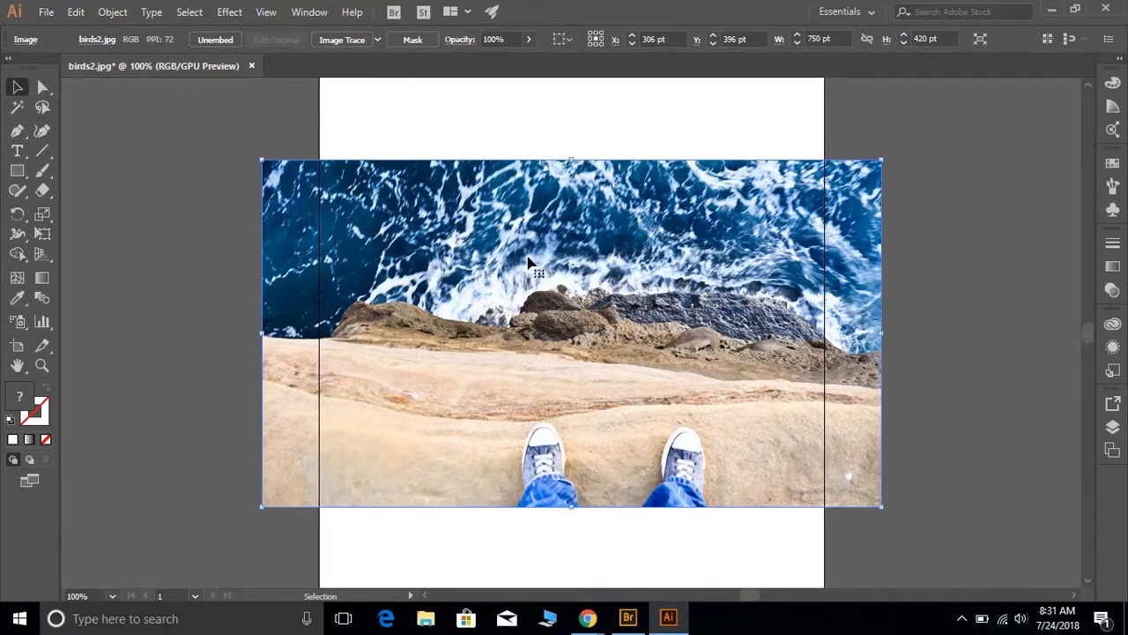
left_click(377, 42)
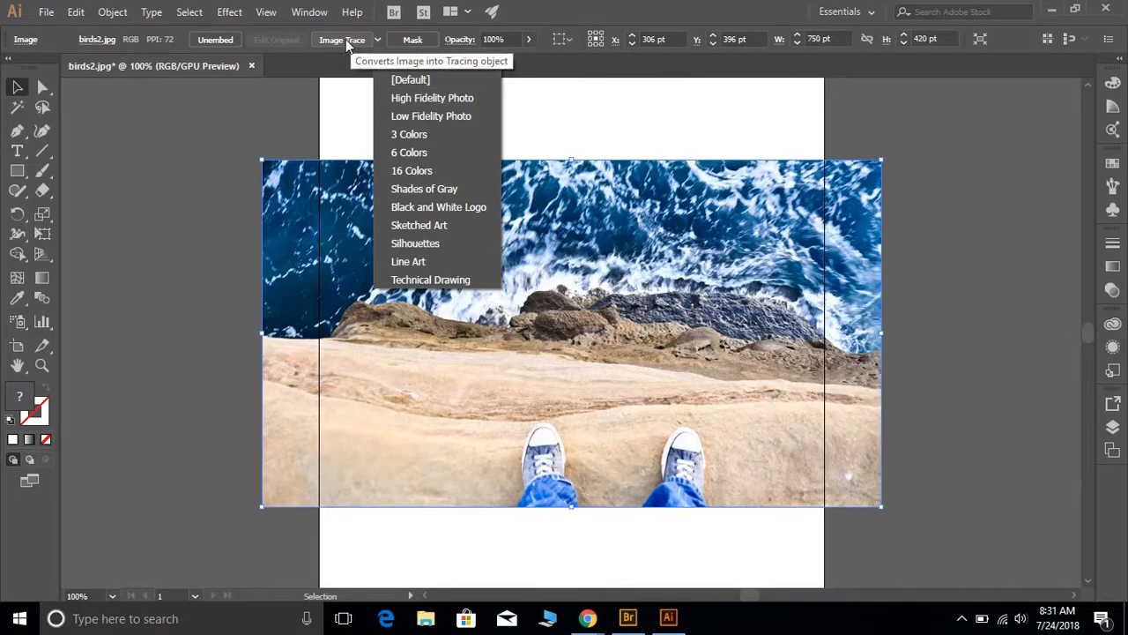
left_click(393, 99)
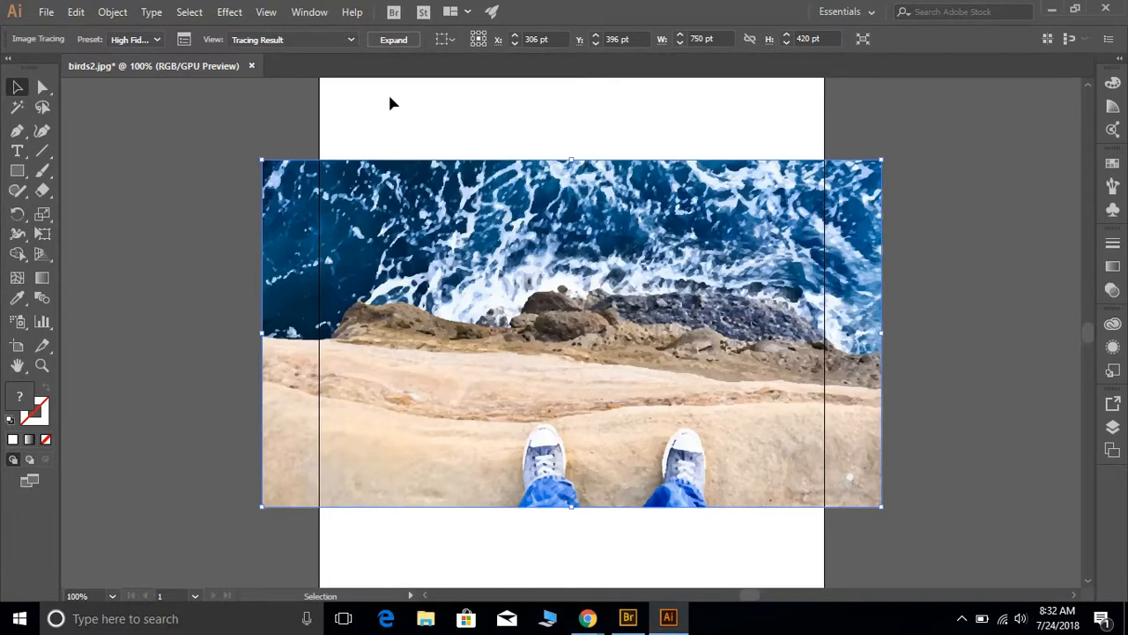
key("ctrl+minus")
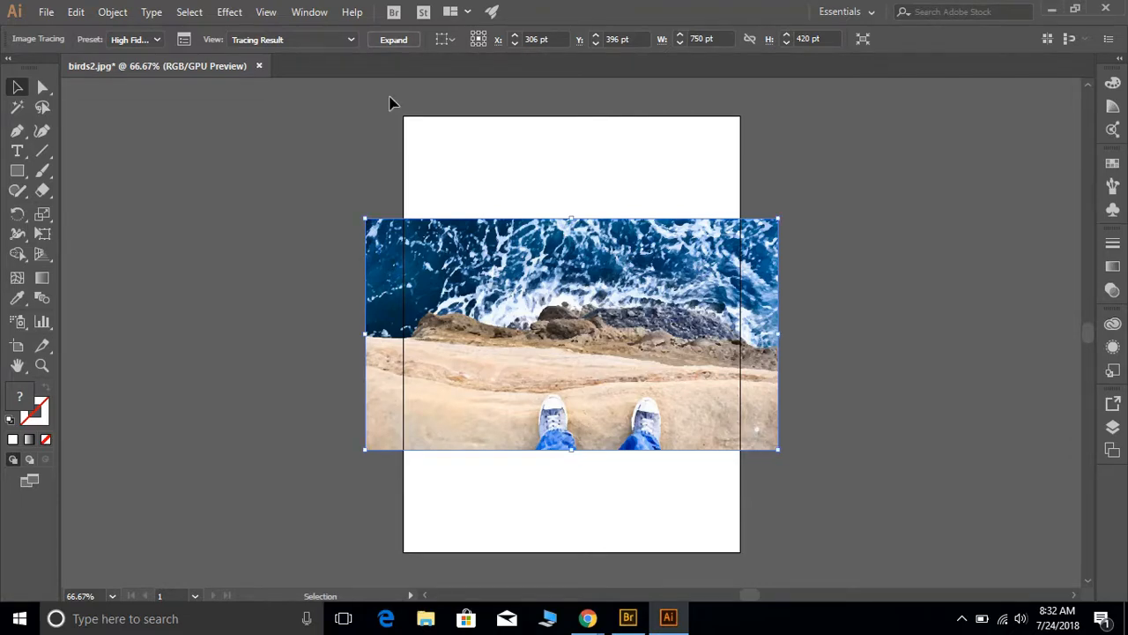
Examine the traced vector shapes in the rocky area of the birds2 photo at extreme magnification.
key("ctrl+plus")
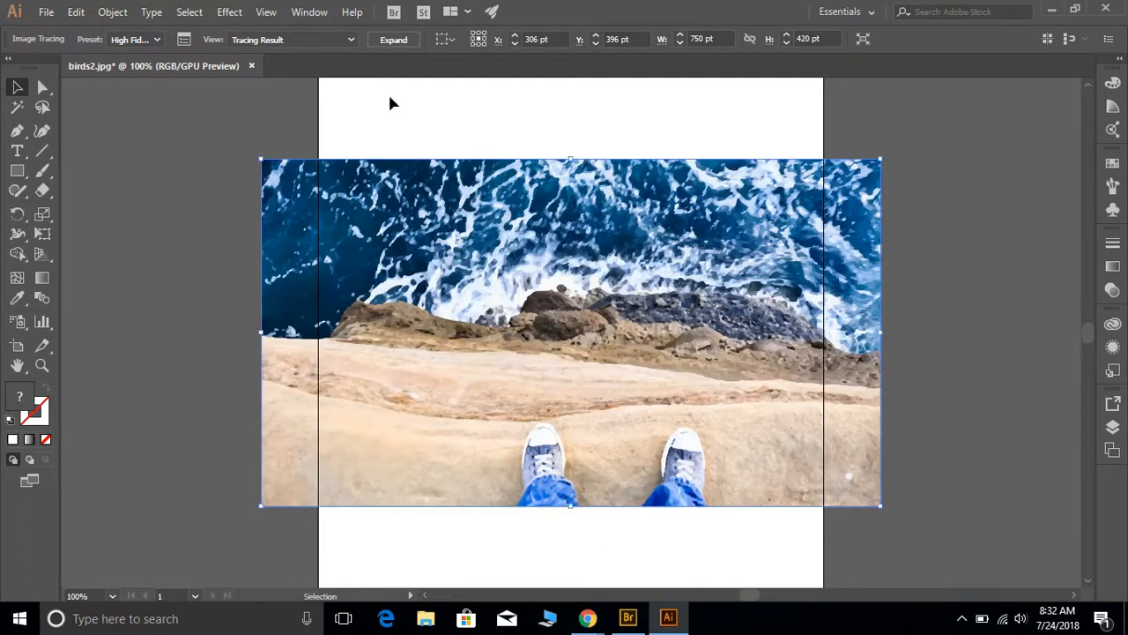
key("ctrl+plus")
key("ctrl+plus")
key("ctrl+plus")
key("ctrl+plus")
key("ctrl+plus")
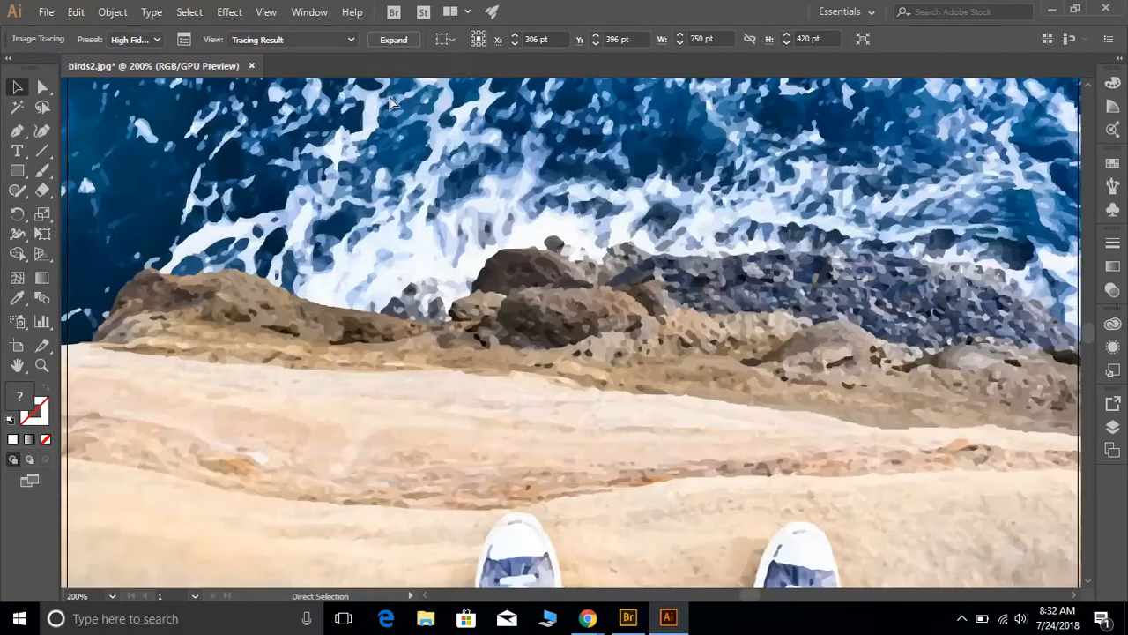
key("ctrl+plus")
key("ctrl+plus")
key("ctrl+plus")
key("ctrl+plus")
key("ctrl+plus")
key("ctrl+plus")
key("ctrl+plus")
key("ctrl+plus")
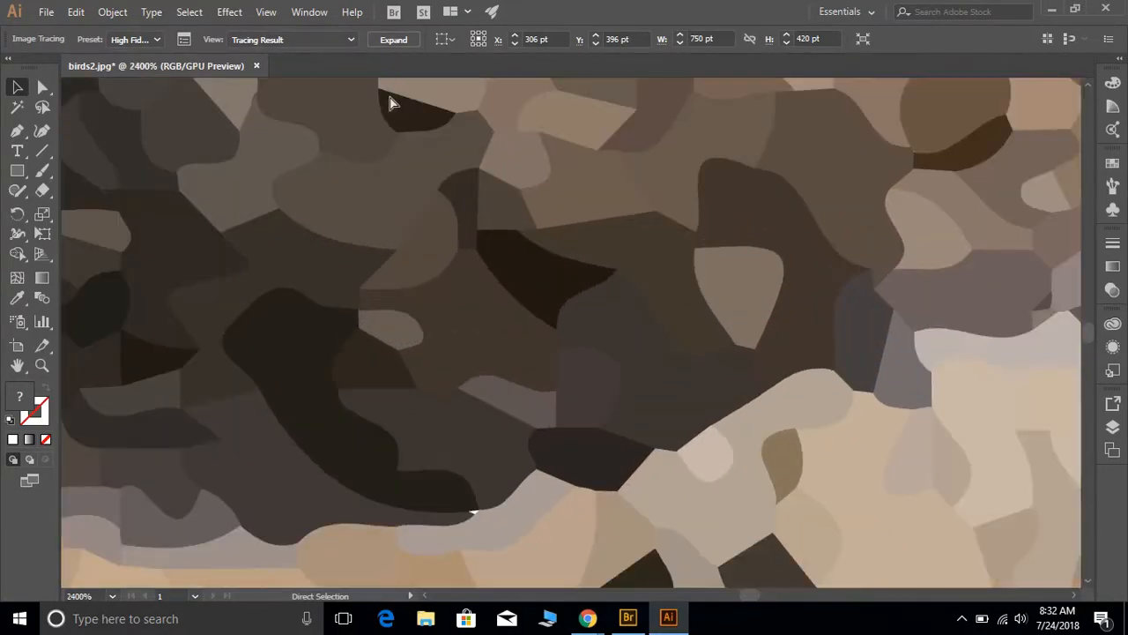
key("ctrl+plus")
key("ctrl+plus")
key("ctrl+plus")
key("ctrl+plus")
key("ctrl+plus")
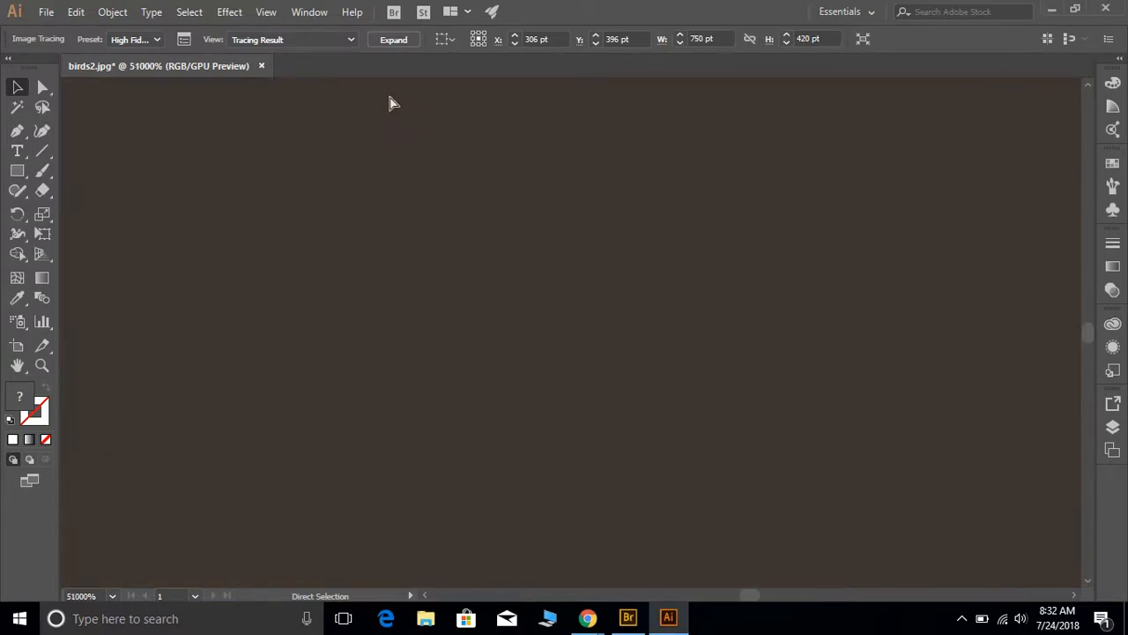
key("ctrl+minus")
key("ctrl+minus")
key("ctrl+minus")
key("ctrl+minus")
key("ctrl+minus")
key("ctrl+minus")
key("ctrl+minus")
key("ctrl+minus")
key("ctrl+minus")
key("ctrl+minus")
key("ctrl+minus")
key("ctrl+minus")
key("ctrl+minus")
key("ctrl+minus")
key("ctrl+minus")
key("ctrl+minus")
key("ctrl+minus")
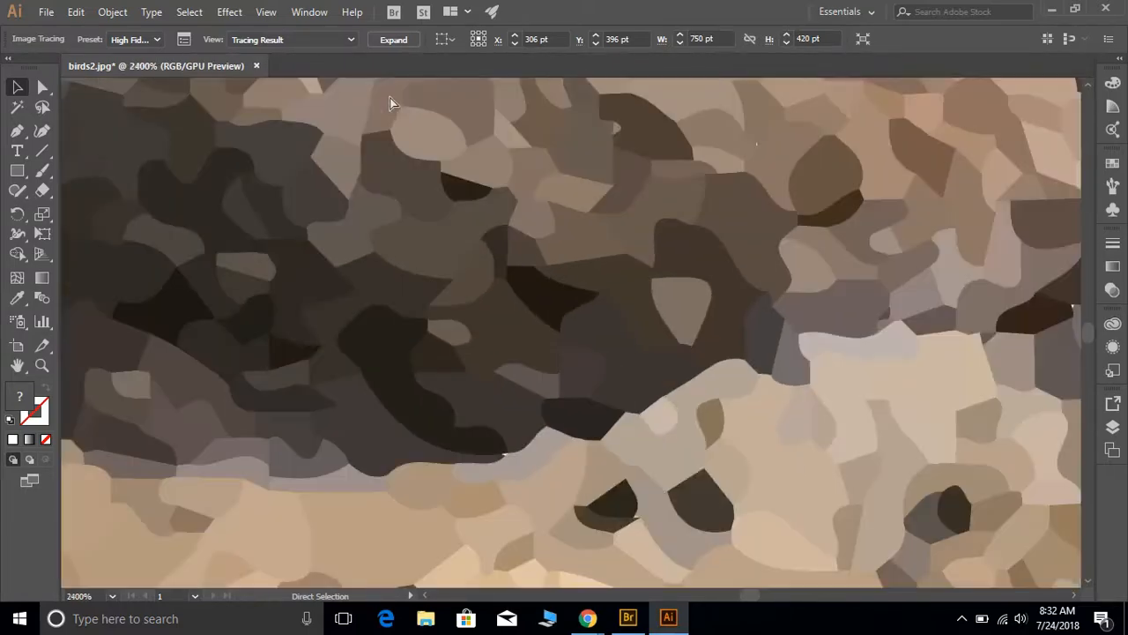
key("ctrl+minus")
key("ctrl+minus")
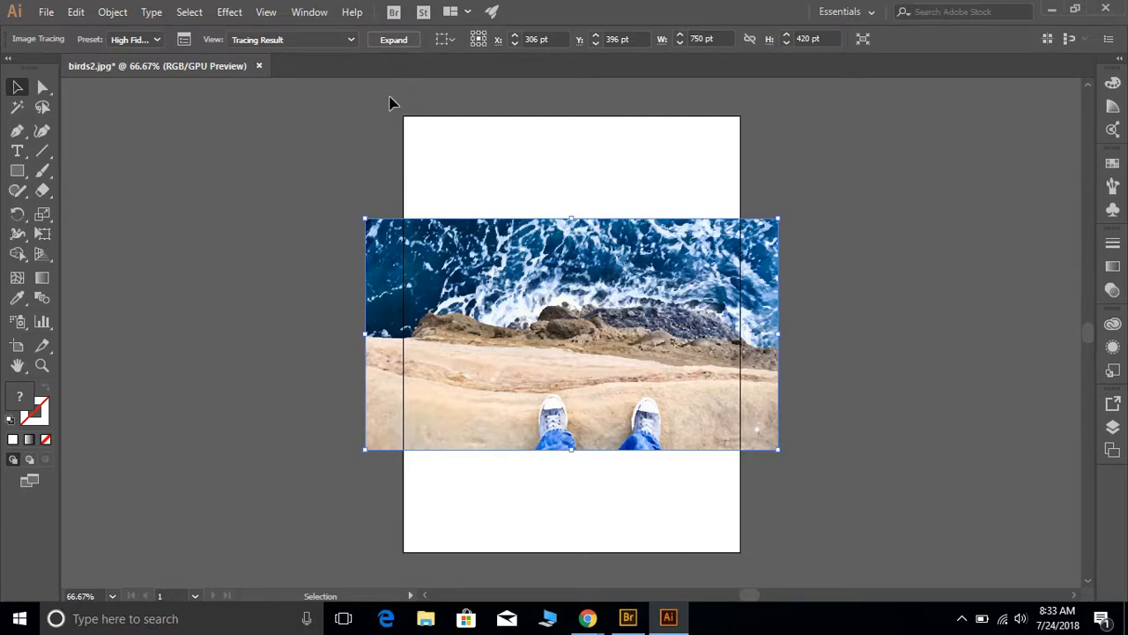
Compare the close-up detail of the birds2 tracing with its overall appearance.
key("ctrl+equal")
key("ctrl+equal")
key("ctrl+equal")
key("ctrl+equal")
key("ctrl+equal")
key("ctrl+equal")
key("ctrl+minus")
key("ctrl+minus")
key("ctrl+minus")
key("ctrl+minus")
key("ctrl+minus")
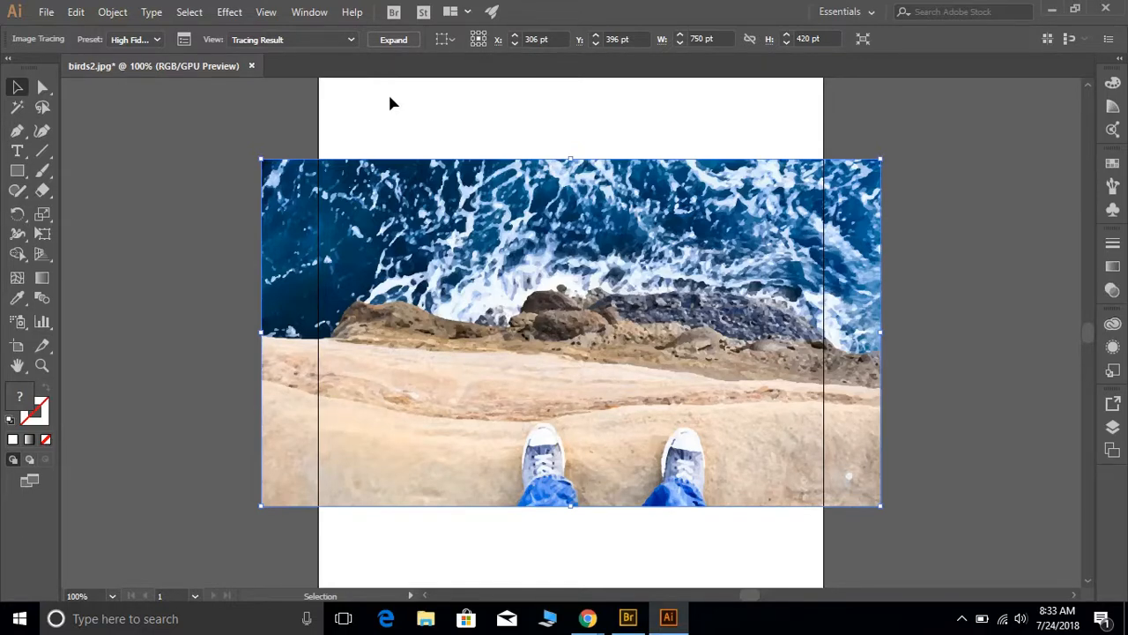
left_click(45, 12)
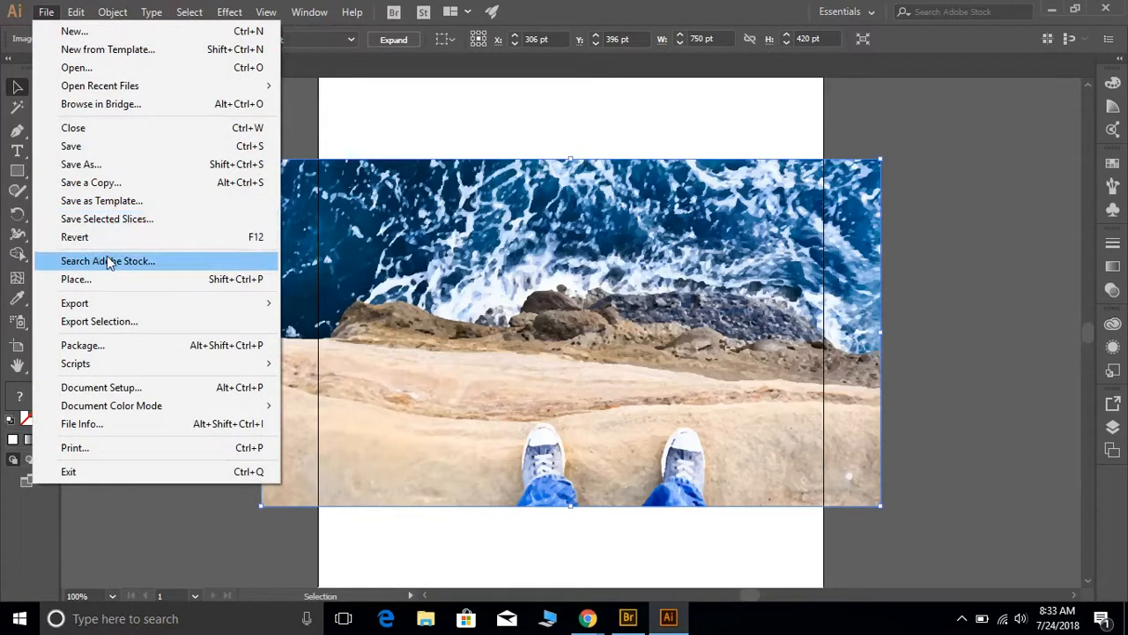
mouse_move(108, 306)
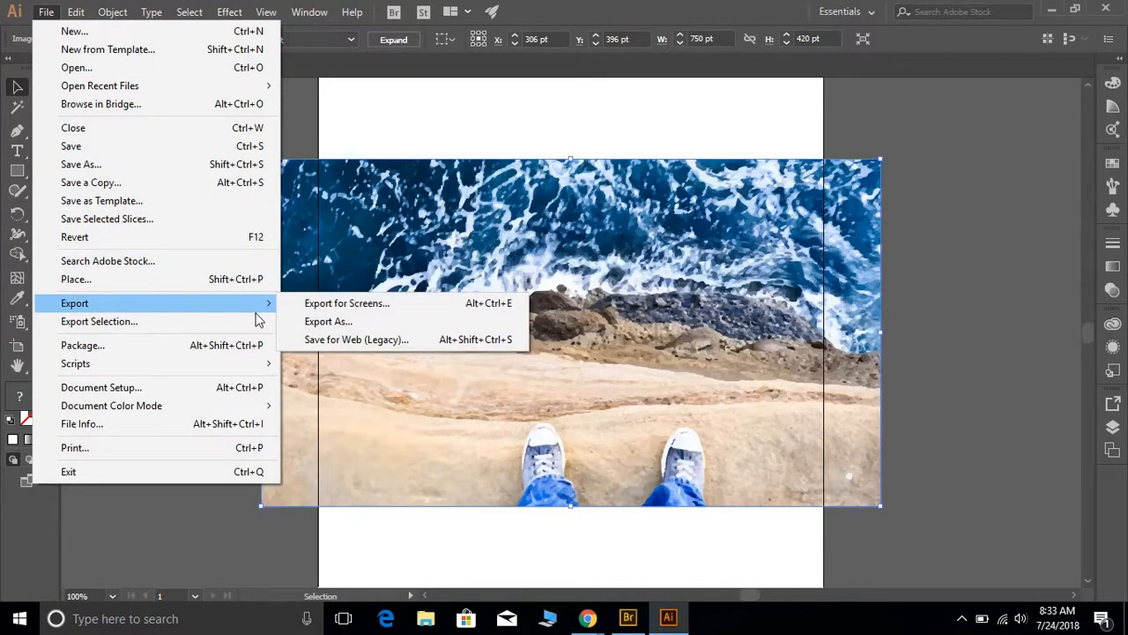
left_click(292, 321)
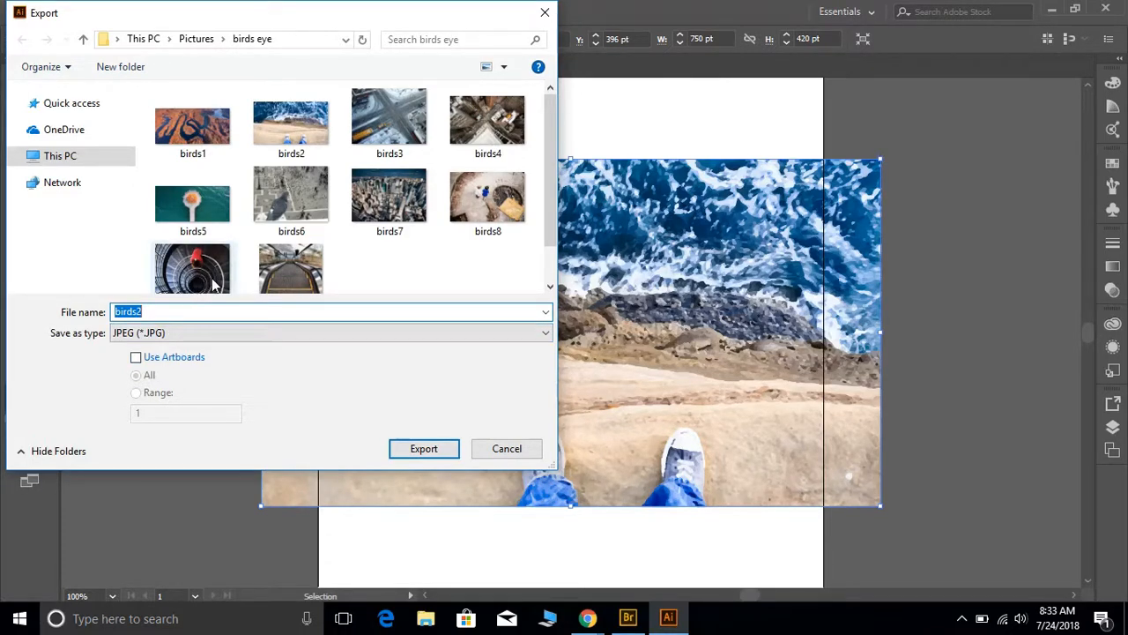
left_click(507, 449)
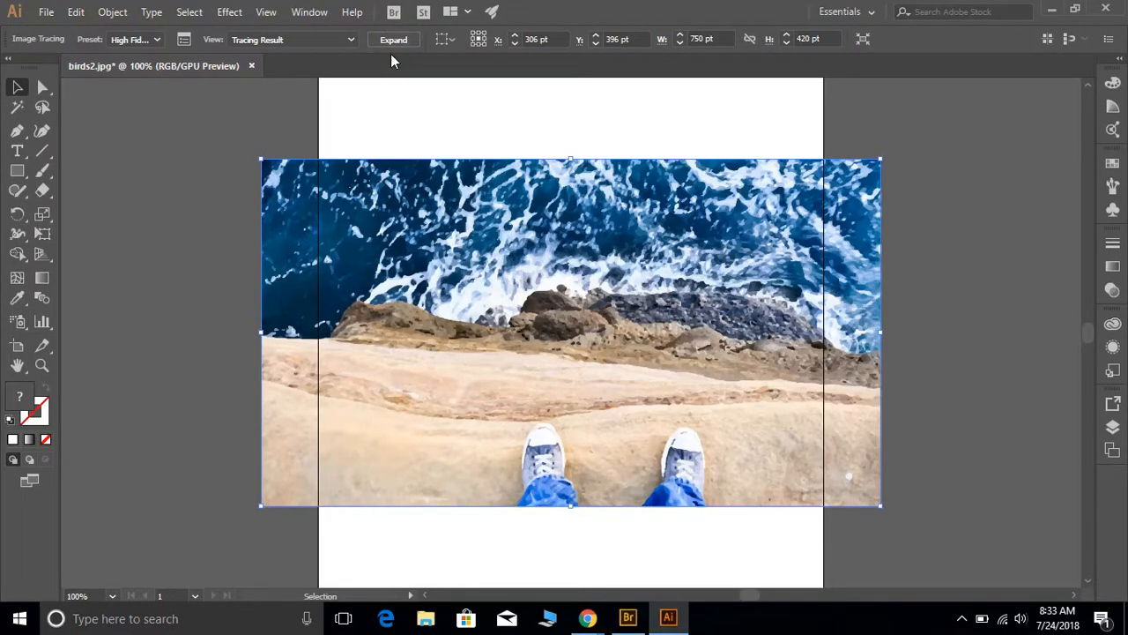
Undo the High Fidelity Photo trace on the birds2 photo and open the list of Image Trace presets.
key("ctrl+z")
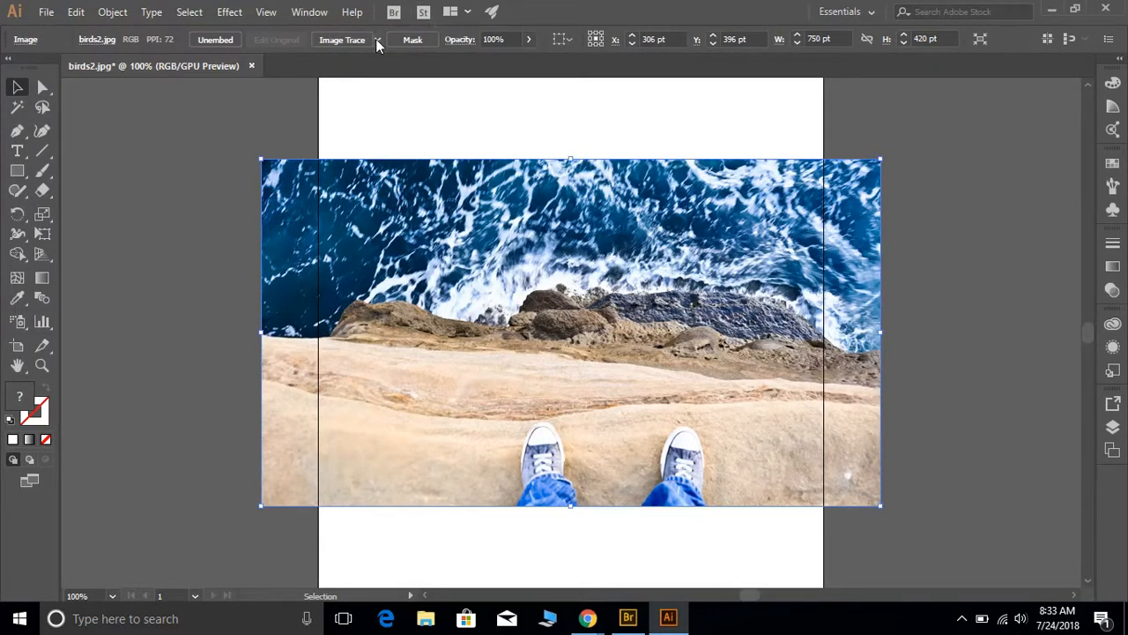
left_click(379, 39)
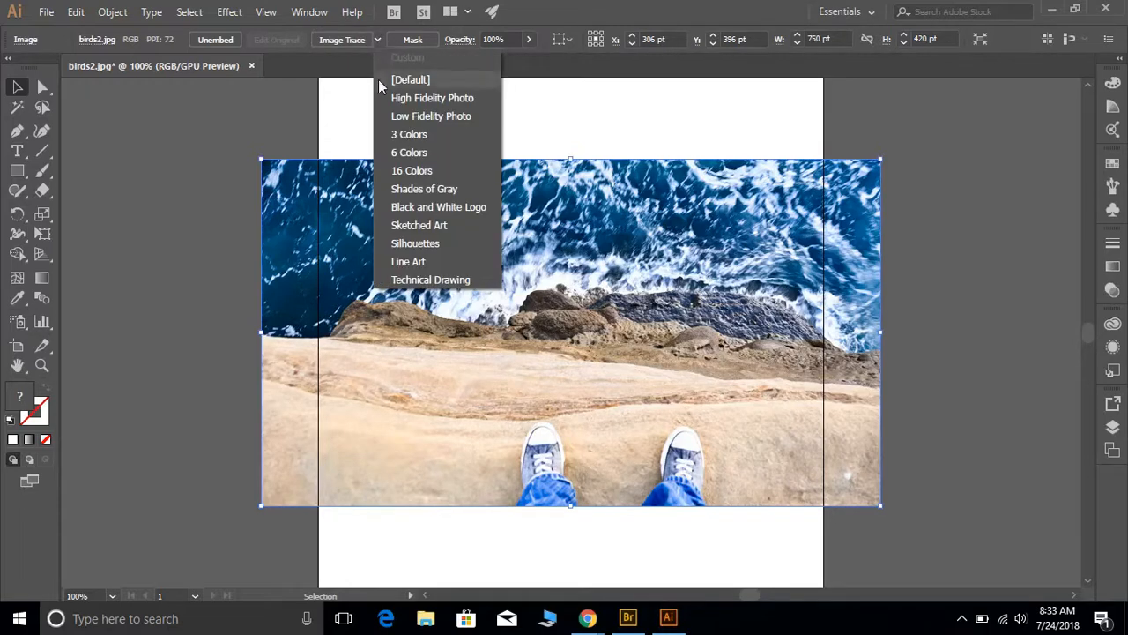